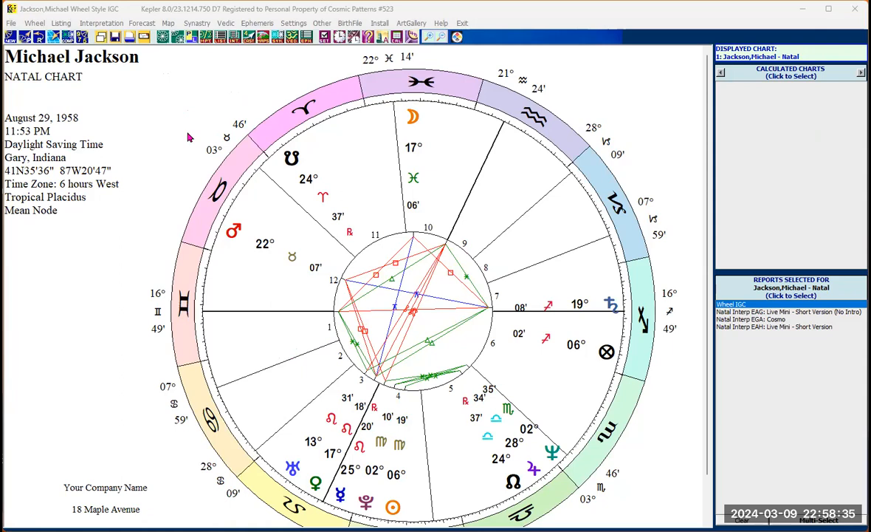
- Generate a natal Live Mini and Cosmo Natal report using the English Cosmo, with Pictures version
left_click(234, 38)
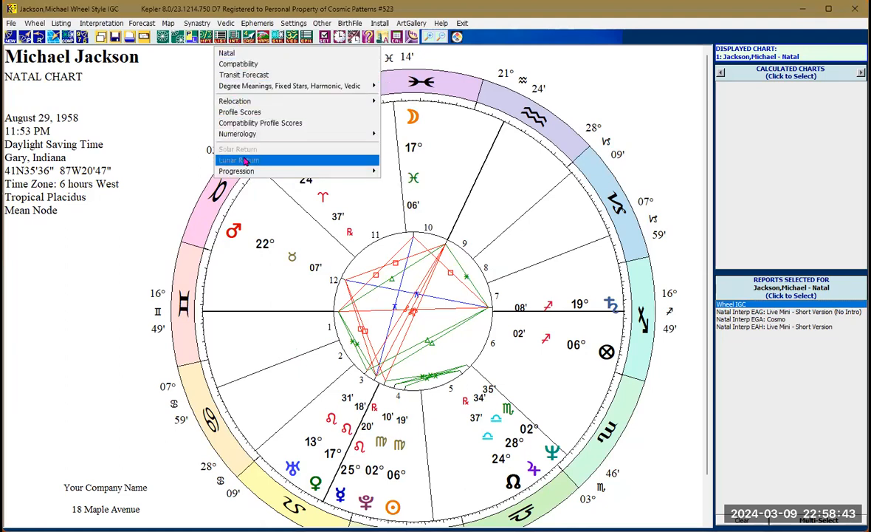
left_click(230, 54)
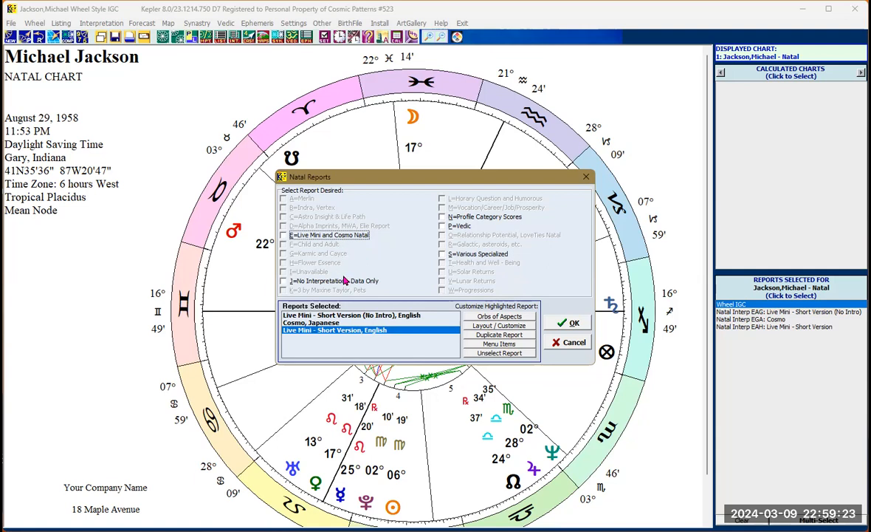
left_click(283, 234)
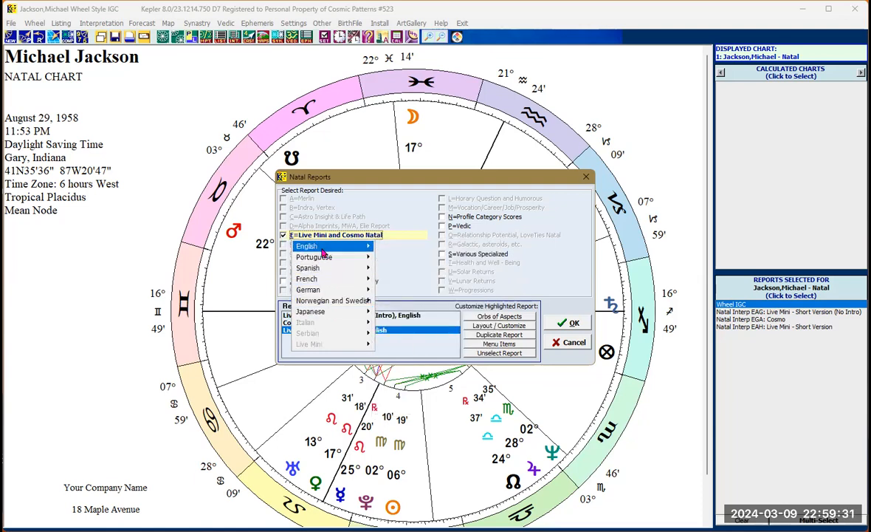
mouse_move(322, 252)
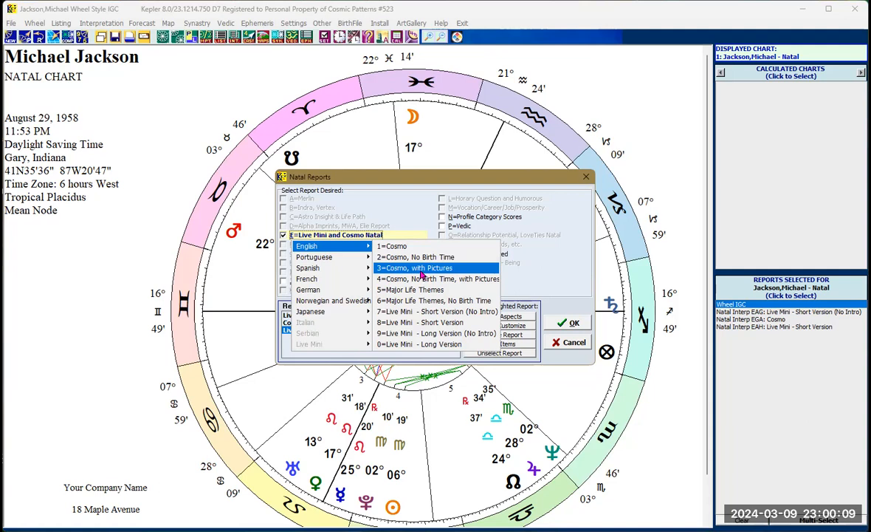
left_click(421, 270)
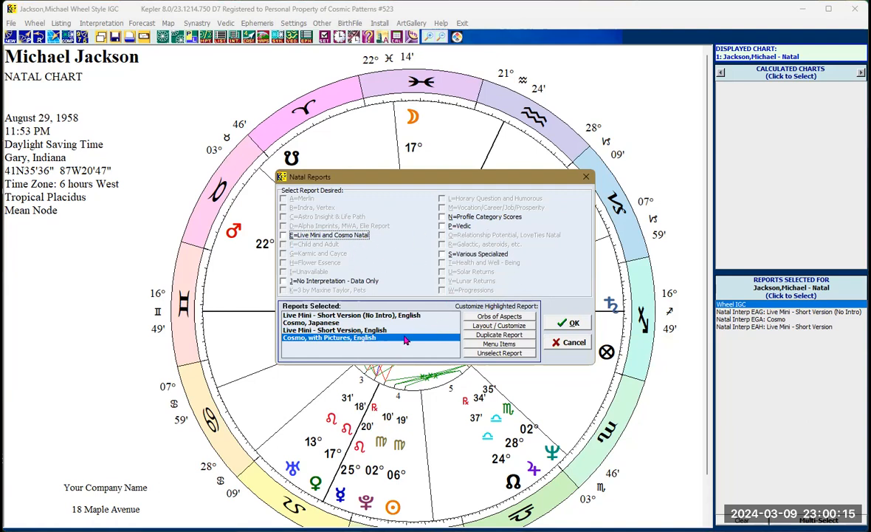
left_click(568, 323)
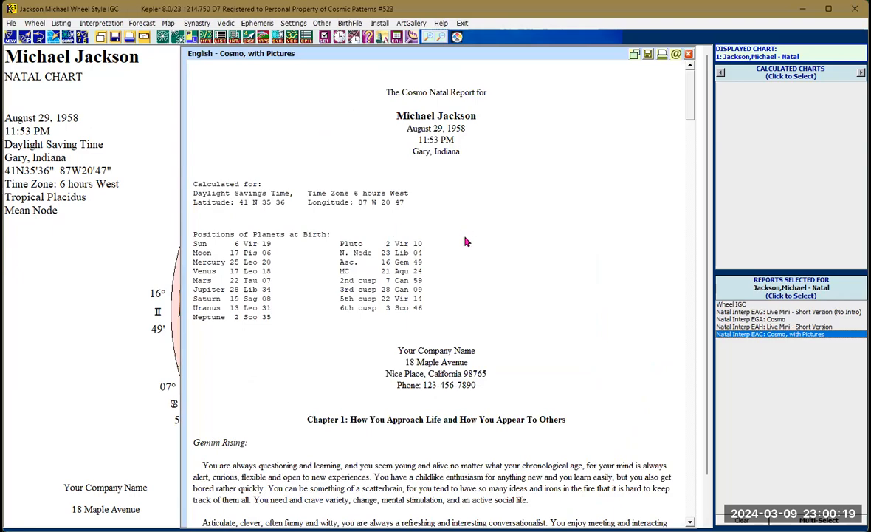
- Reopen the report selection, clear all chosen versions, and regenerate the report as Major Life Themes only
scroll(467, 241, "down", 3)
scroll(478, 245, "down", 12)
scroll(499, 235, "down", 10)
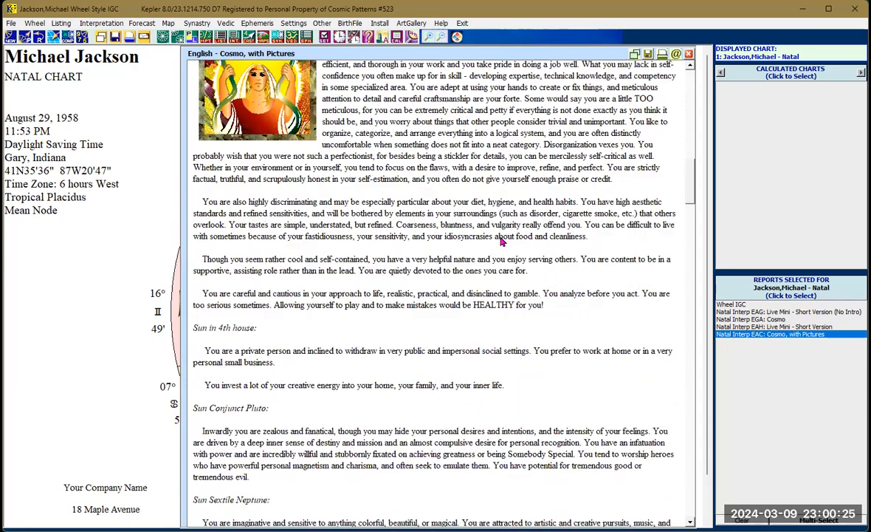
scroll(501, 241, "down", 15)
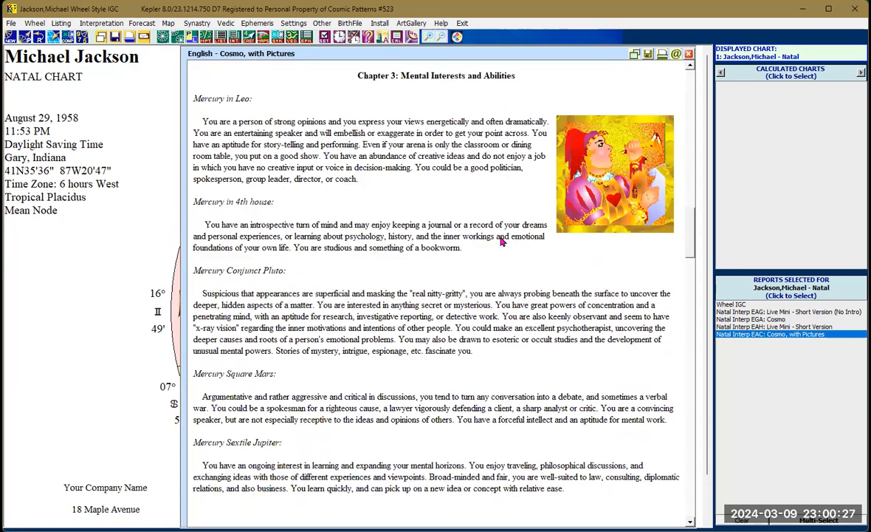
scroll(501, 241, "down", 3)
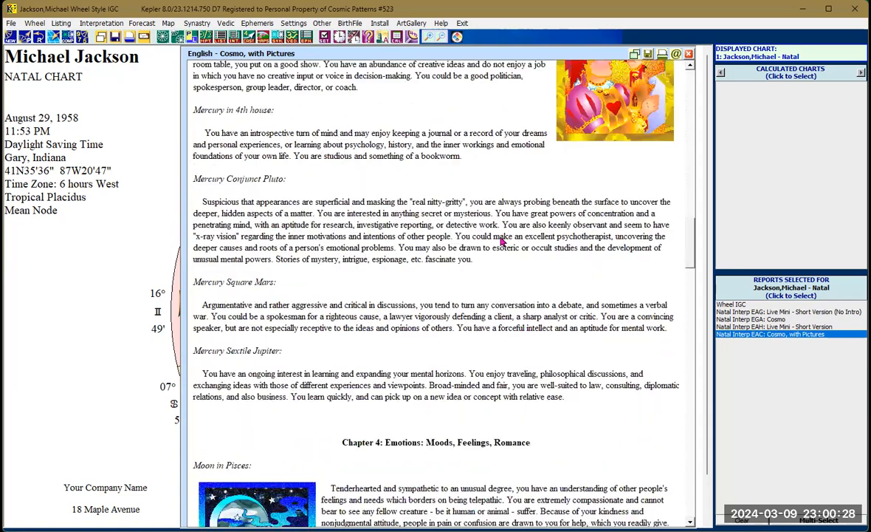
right_click(453, 234)
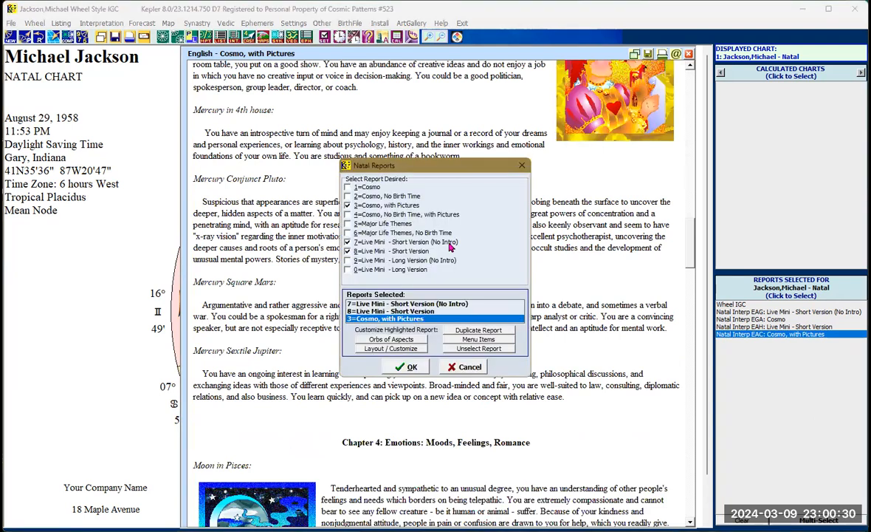
left_click(348, 252)
left_click(348, 242)
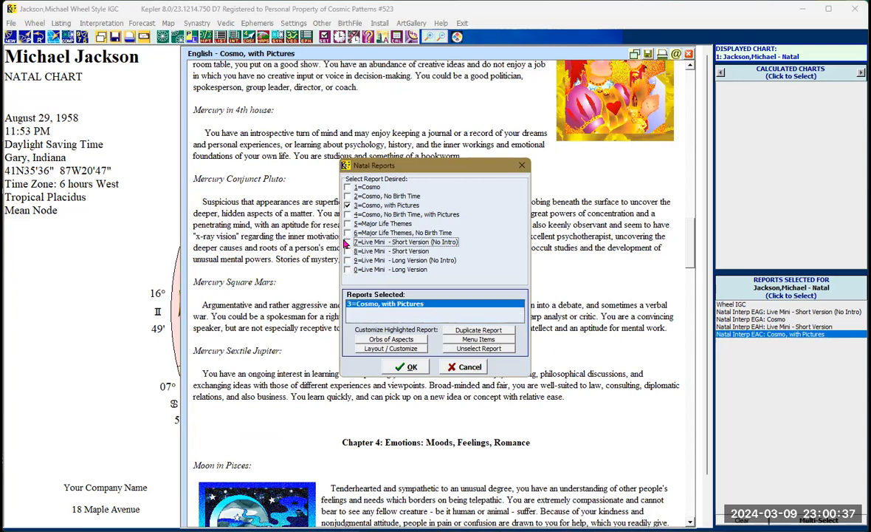
left_click(348, 205)
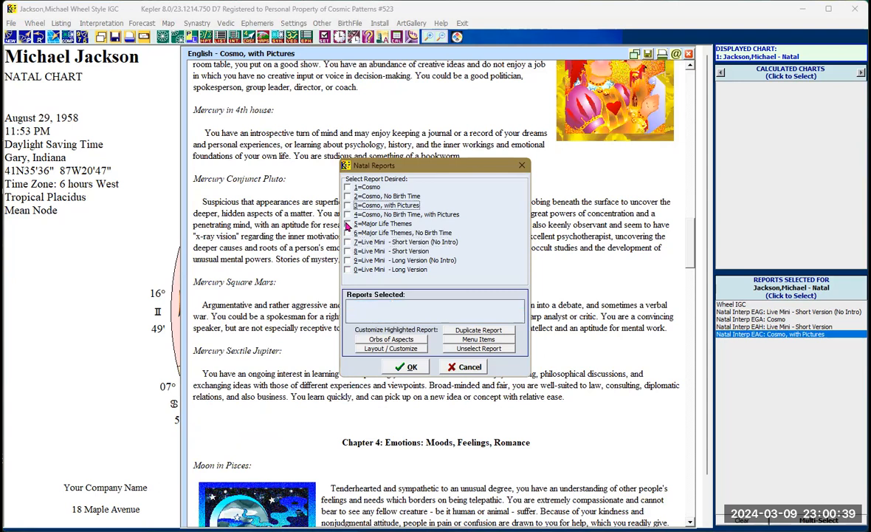
left_click(348, 224)
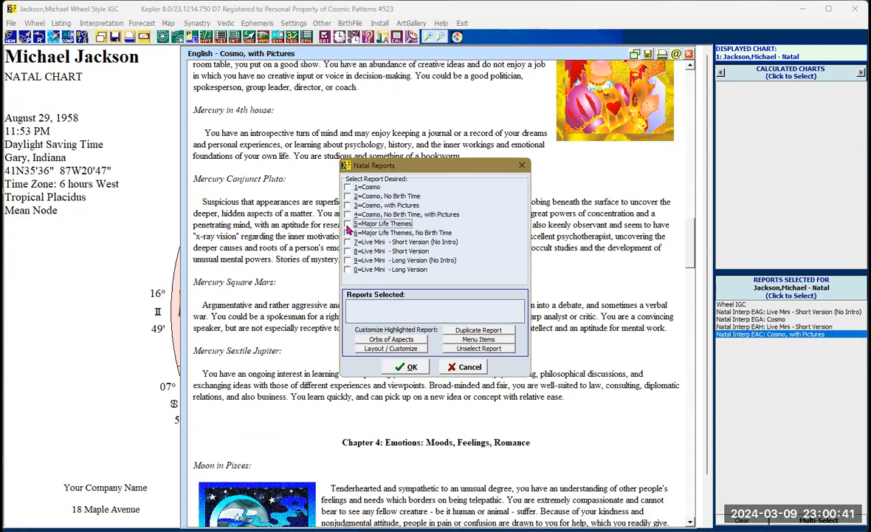
left_click(348, 225)
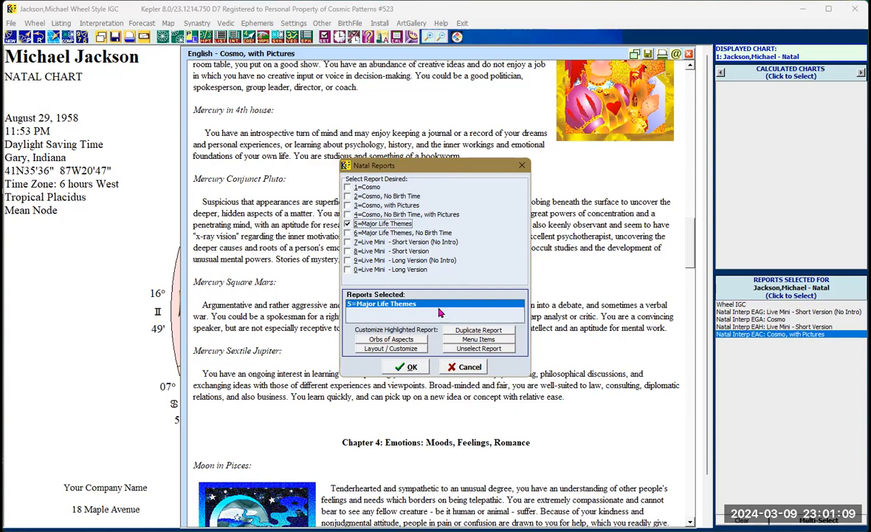
left_click(414, 367)
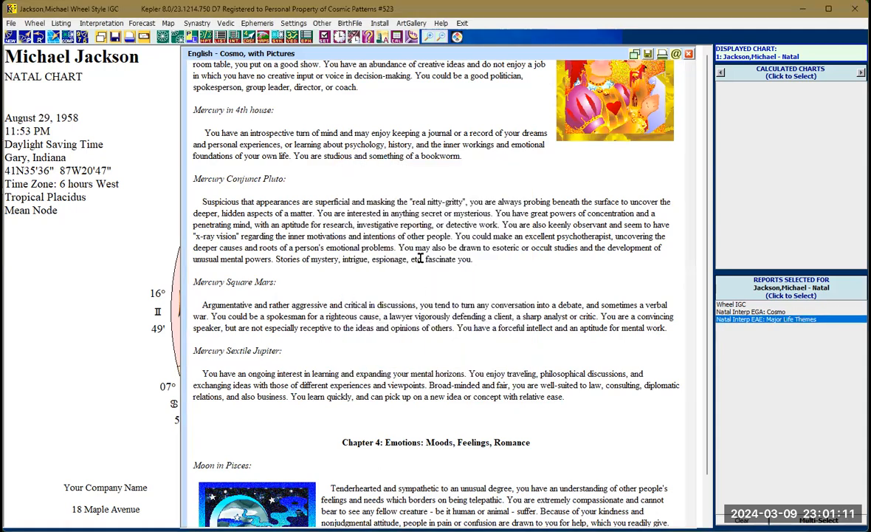
- Read through the Major Life Themes report, highlighting the first harmonic heading
scroll(396, 240, "down", 3)
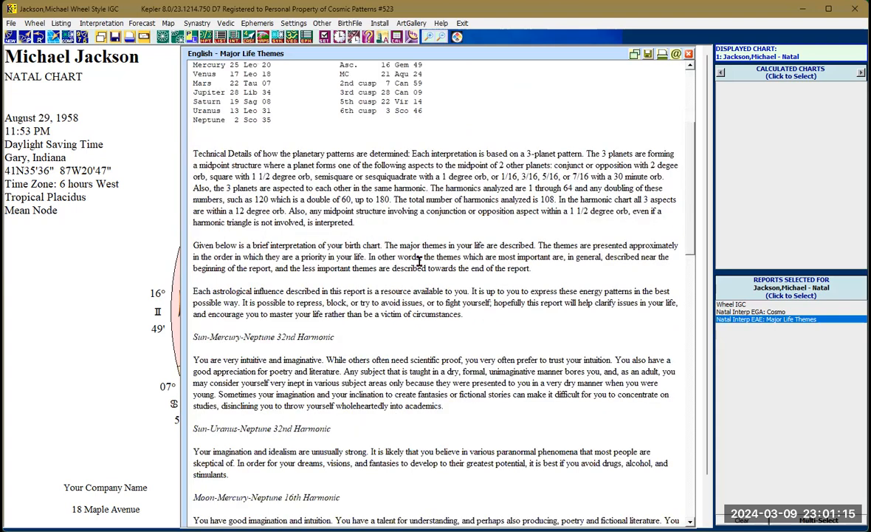
scroll(418, 260, "down", 1)
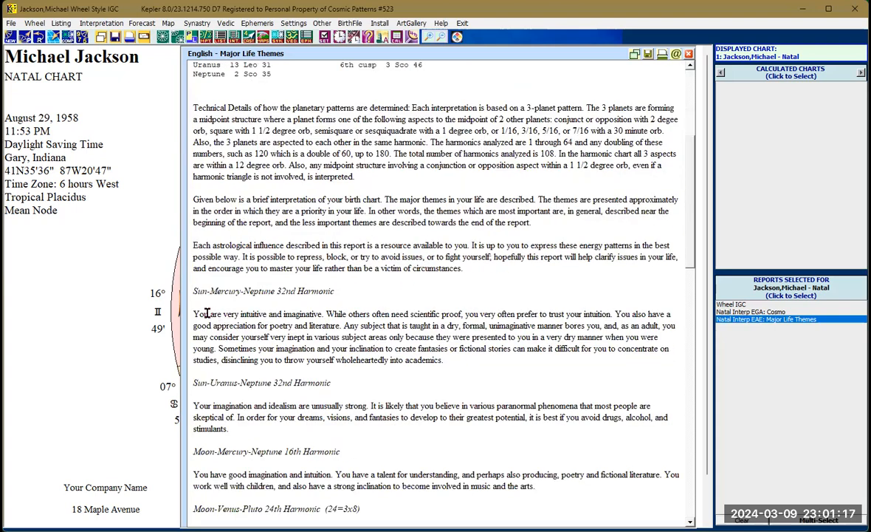
left_click_drag(200, 291, 277, 290)
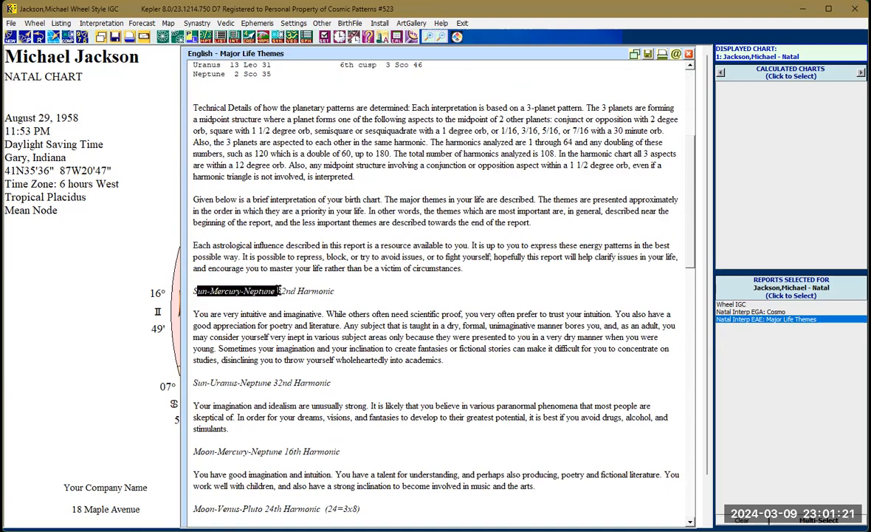
scroll(342, 342, "down", 1)
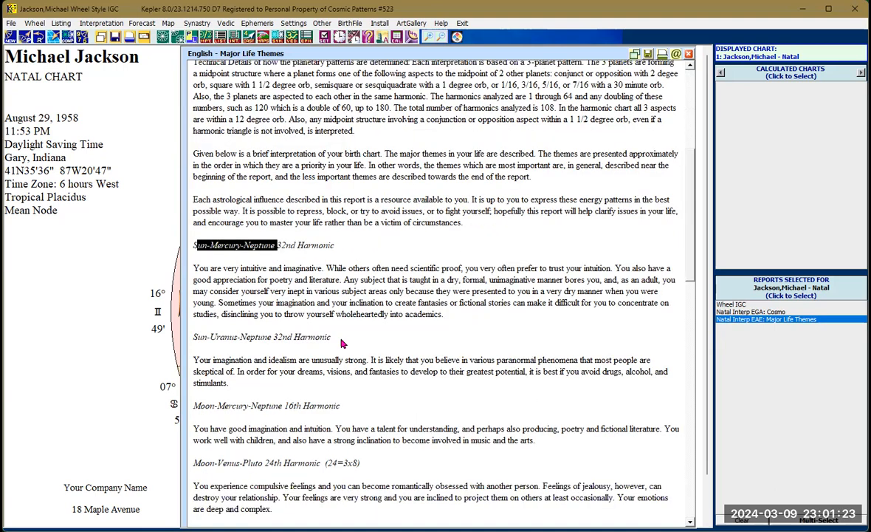
scroll(342, 343, "down", 1)
scroll(340, 339, "up", 3)
left_click(313, 317)
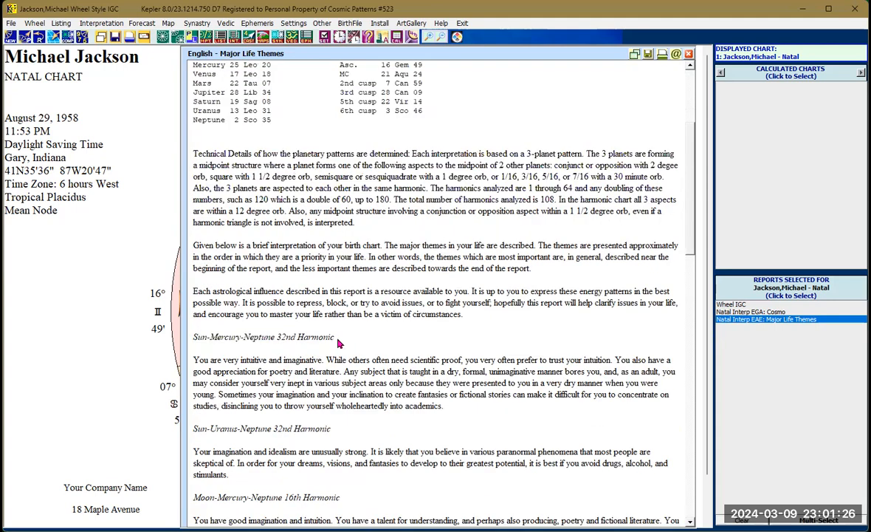
- Switch the report selection to Live Mini - Short Version, generate it, and stop the picture animation processing
right_click(338, 271)
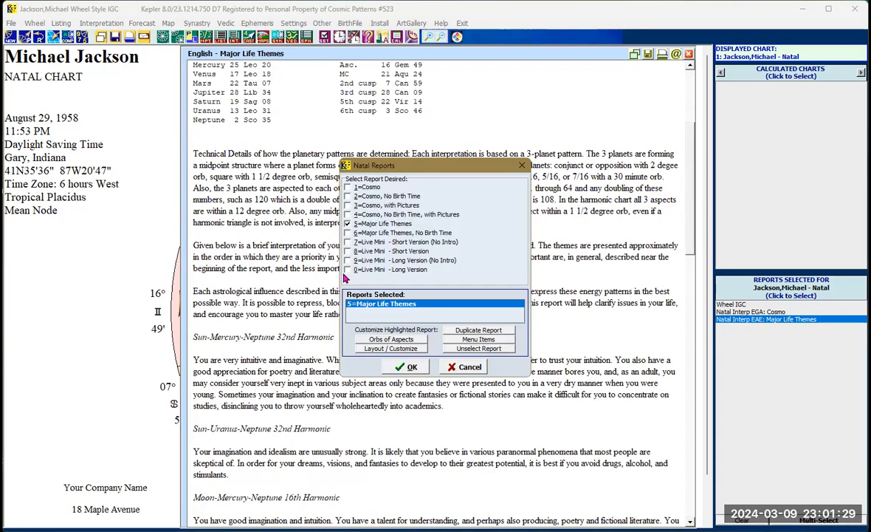
left_click(347, 223)
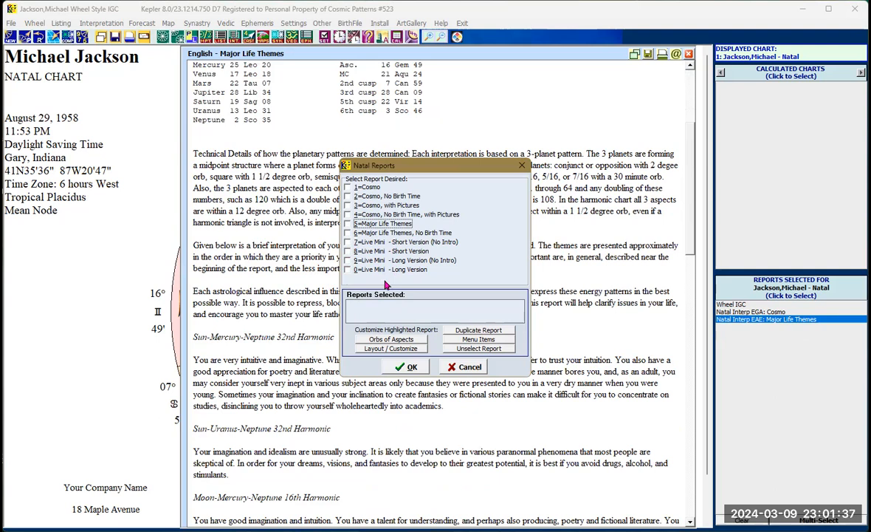
left_click(347, 251)
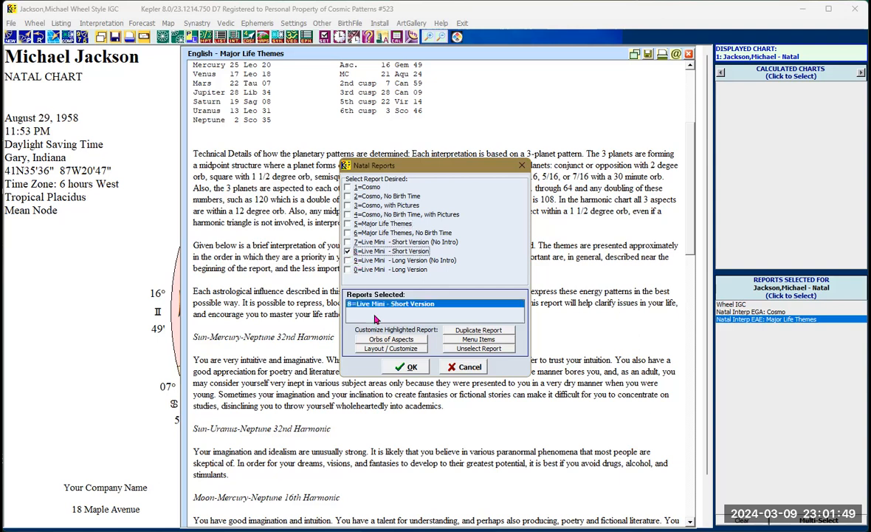
left_click(411, 367)
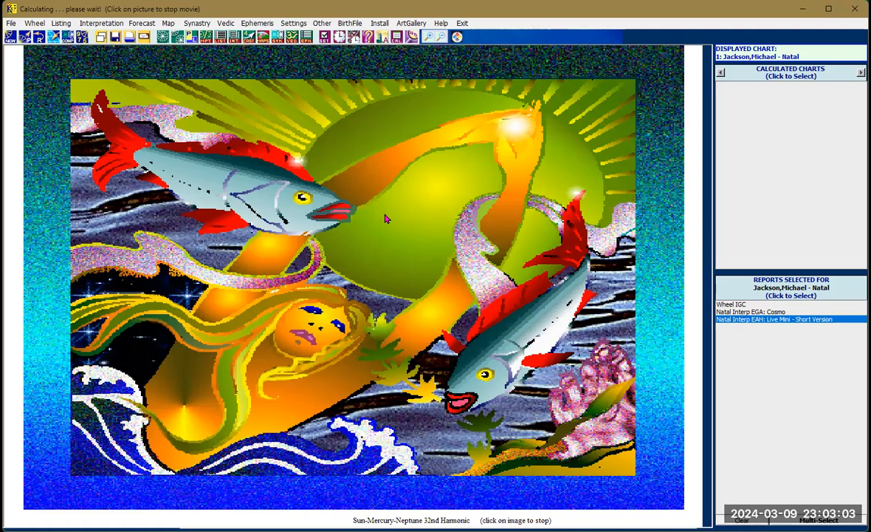
left_click(356, 199)
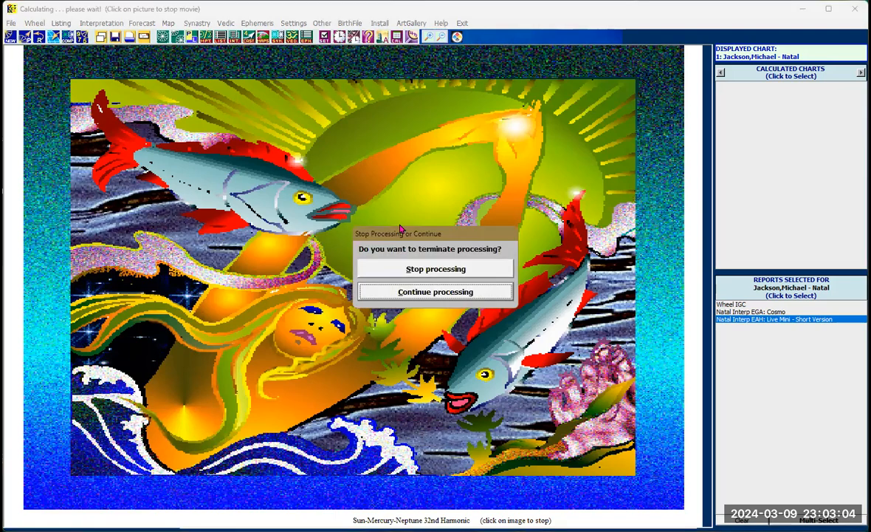
left_click(437, 269)
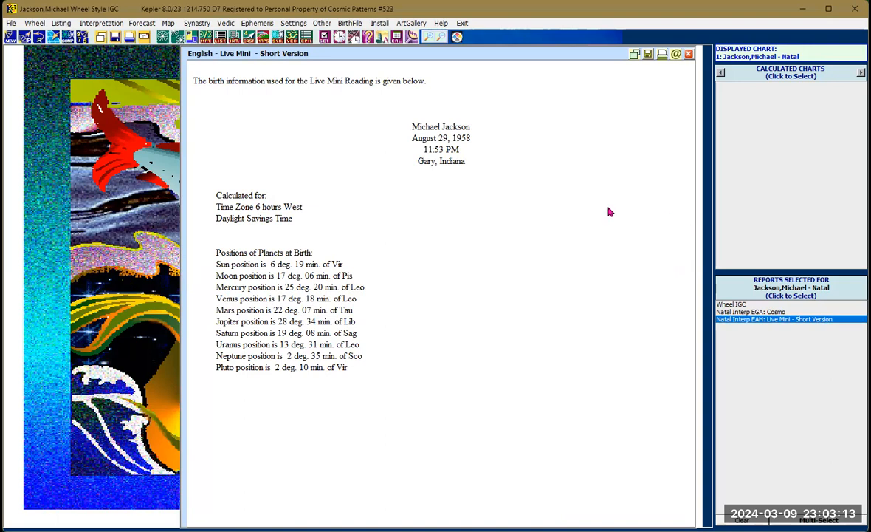
- Return to the chart wheel and open the natal interpretation reports dialog
left_click(731, 304)
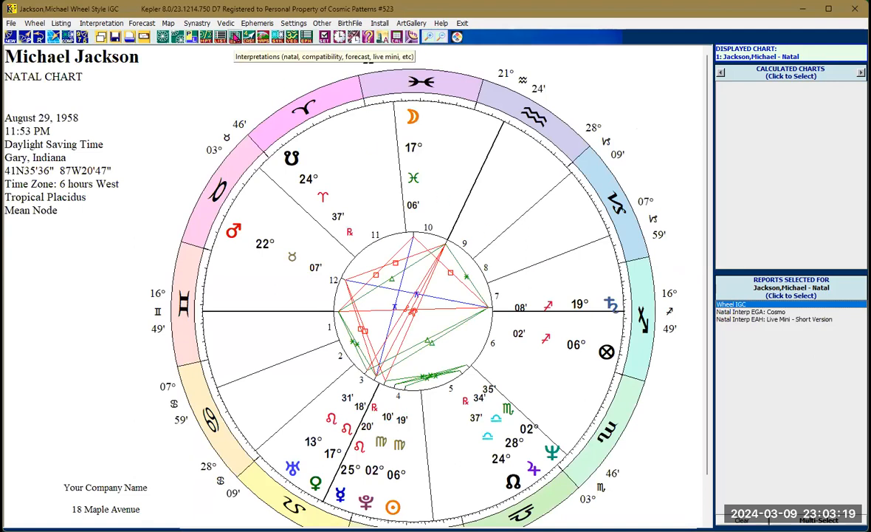
left_click(235, 37)
left_click(234, 53)
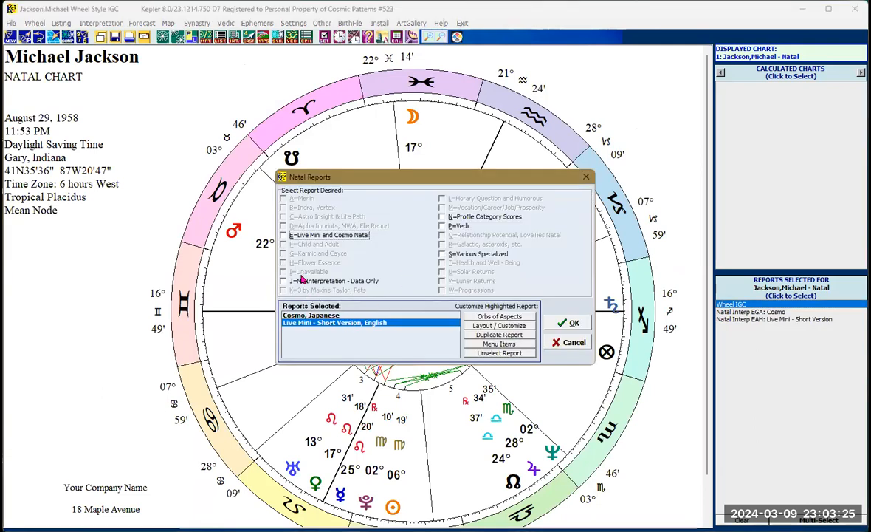
left_click(284, 282)
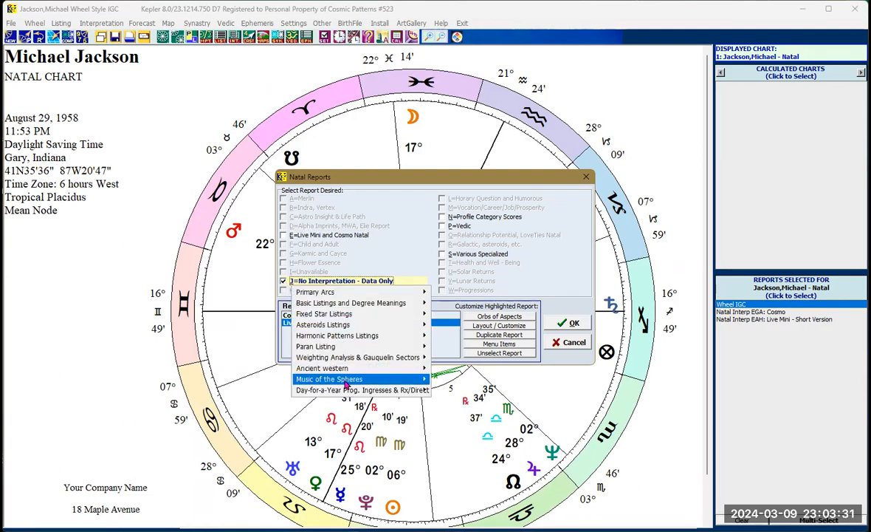
mouse_move(347, 394)
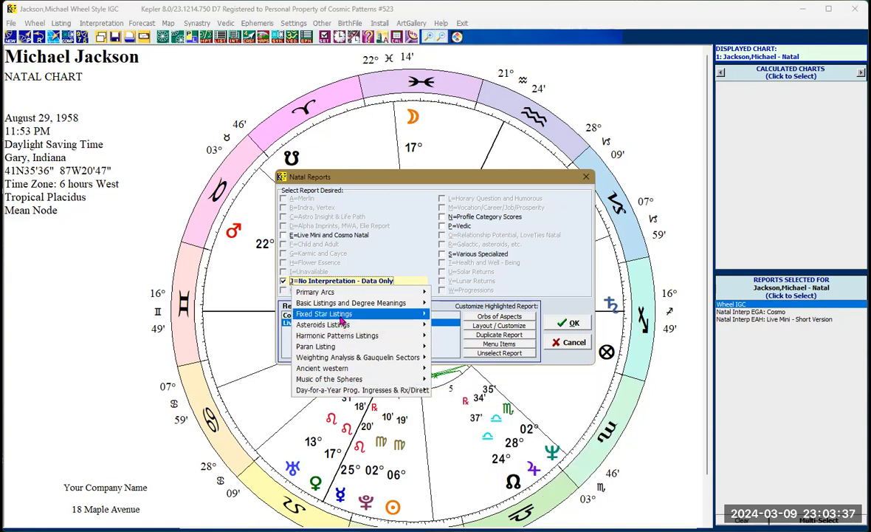
mouse_move(341, 319)
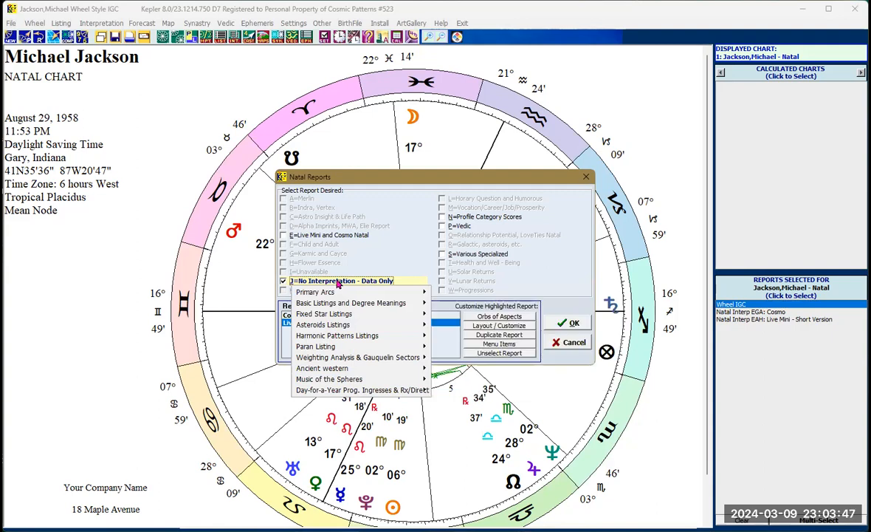
left_click(399, 249)
- Generate the Profile Category Scores report in English using the Hypothetical version
left_click(443, 217)
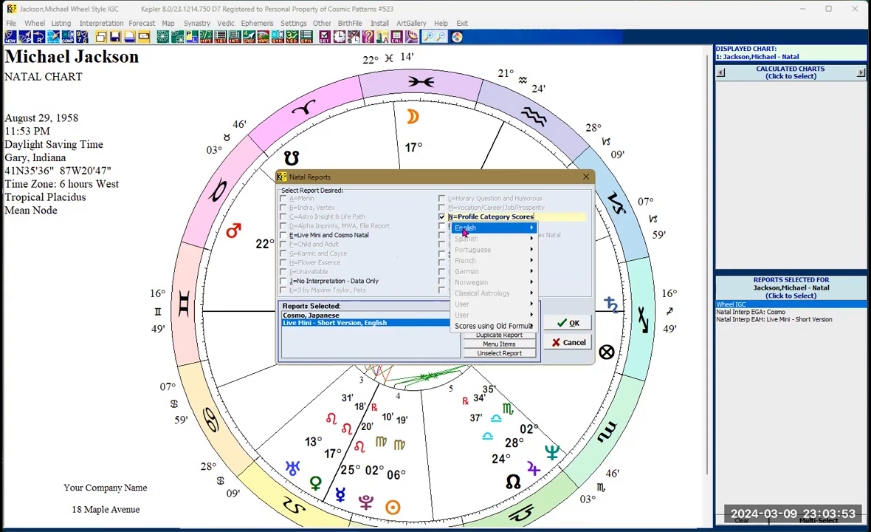
mouse_move(465, 229)
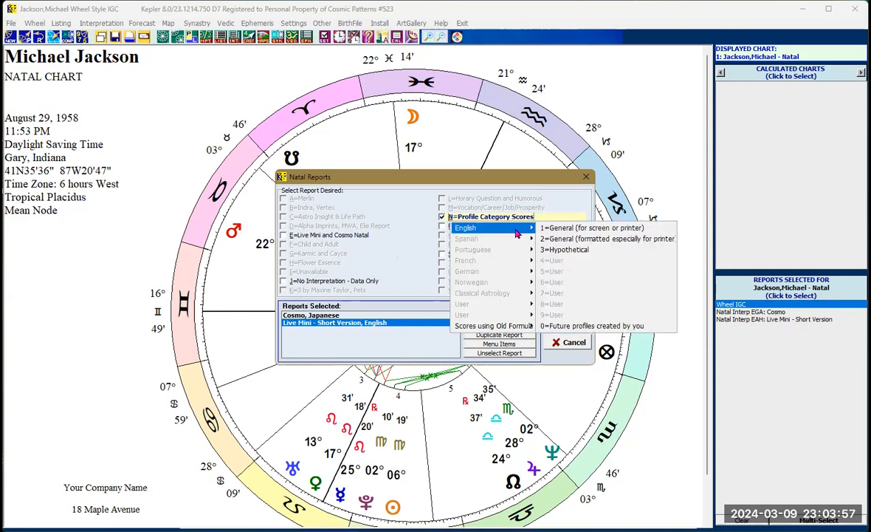
left_click(577, 252)
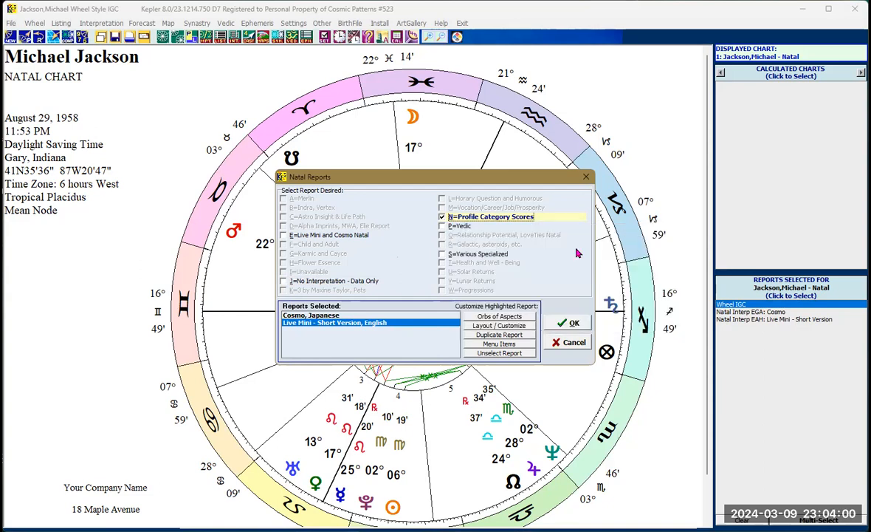
left_click(567, 326)
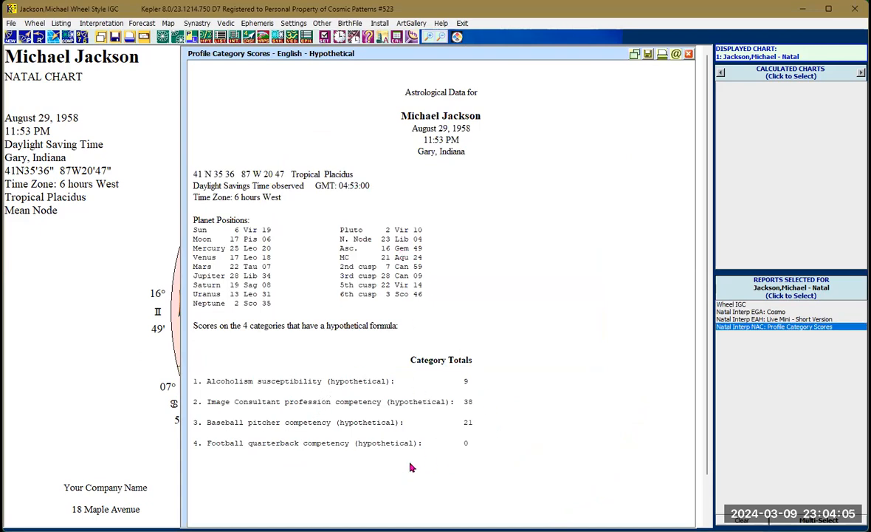
- Switch the Profile Category Scores report from Hypothetical to the General (for screen or printer) version and scroll through it
right_click(423, 238)
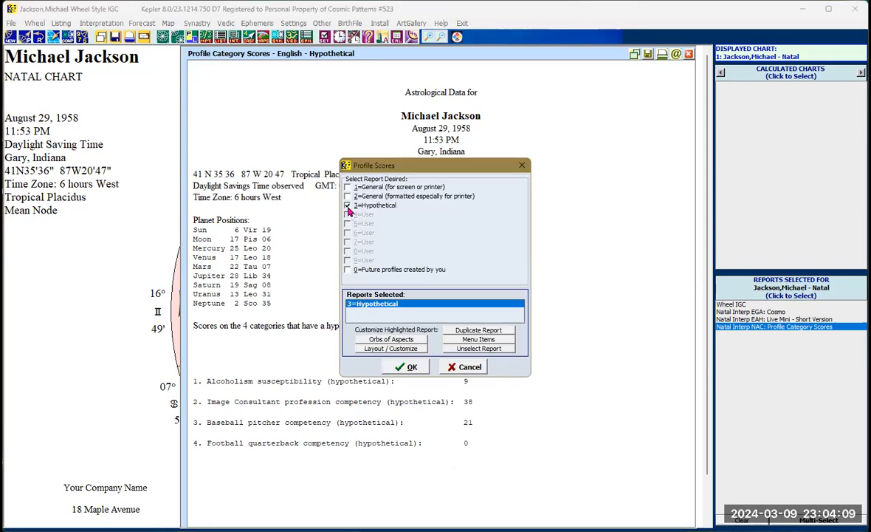
left_click(349, 207)
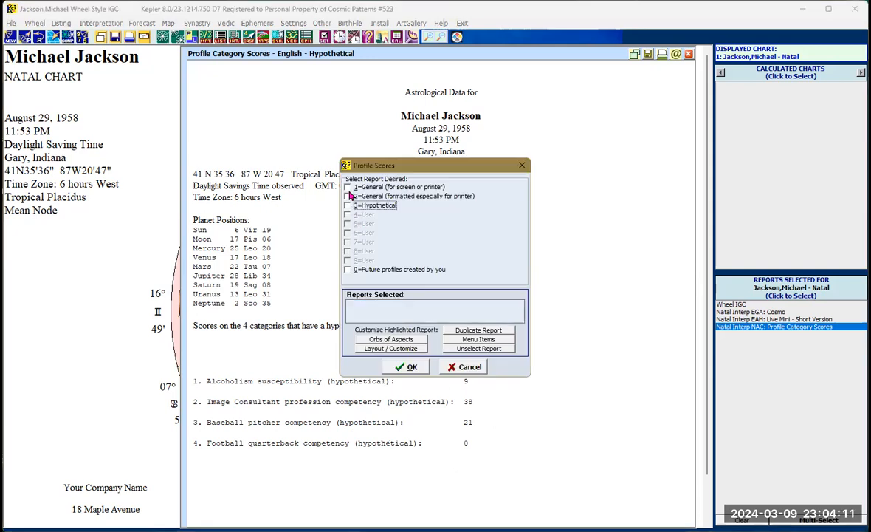
left_click(347, 186)
left_click(419, 372)
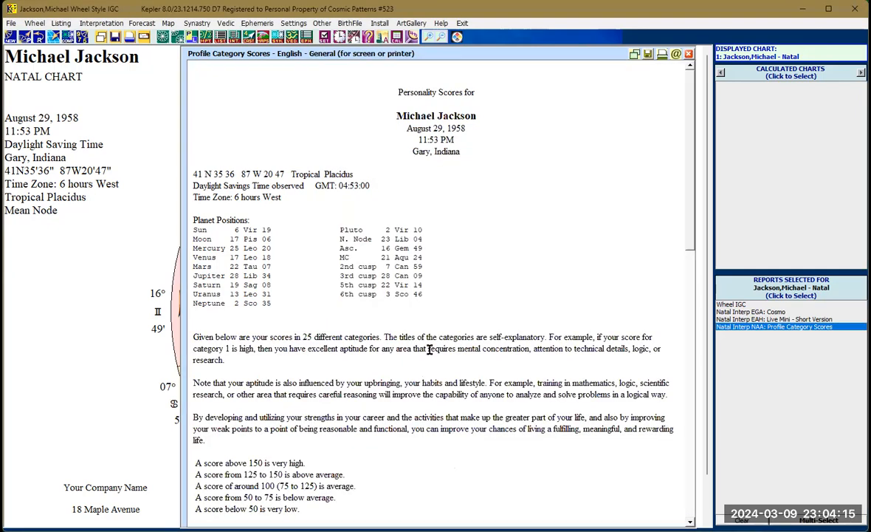
scroll(397, 322, "down", 10)
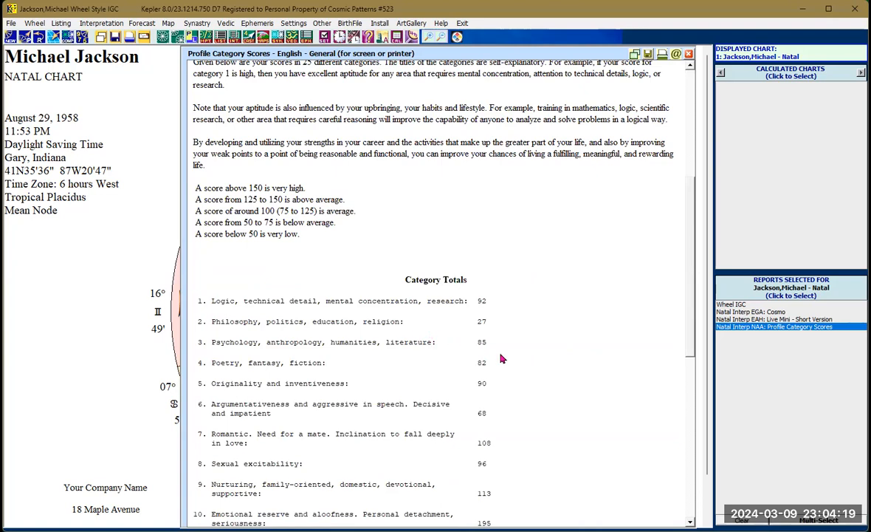
scroll(502, 357, "up", 5)
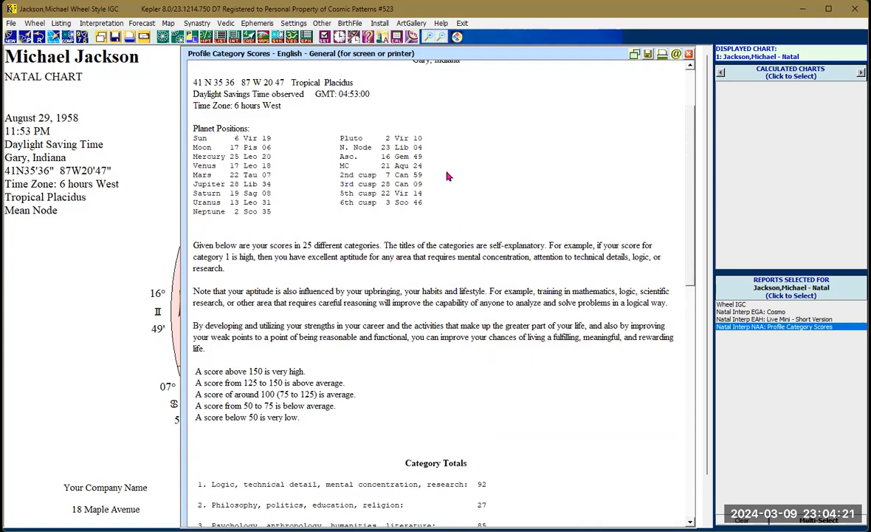
- Try to open the compatibility interpretation reports for the current chart
left_click(234, 40)
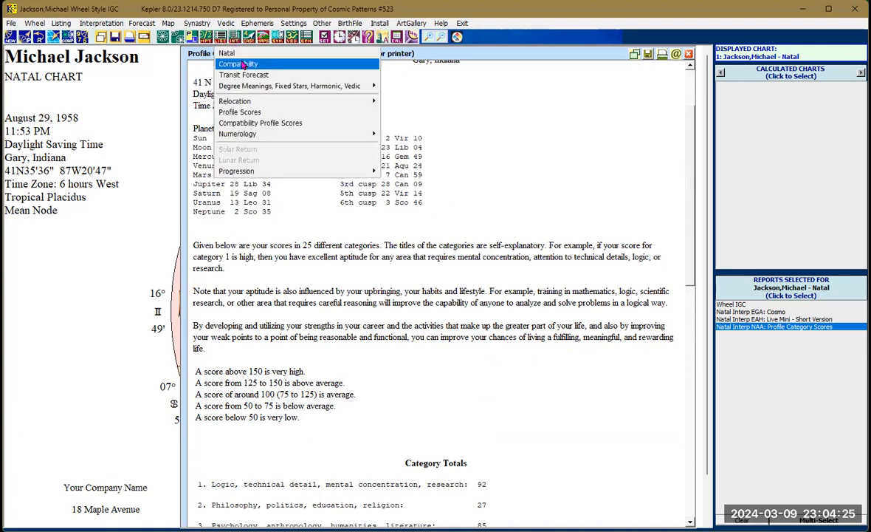
left_click(240, 65)
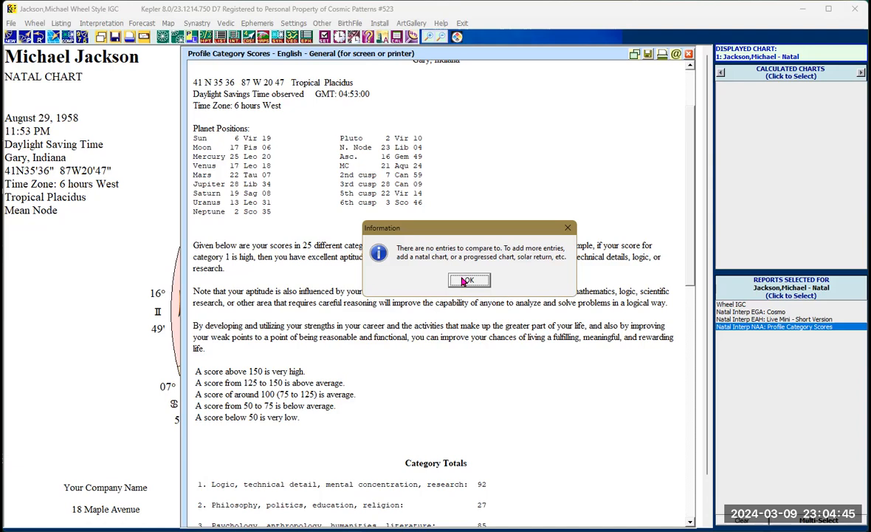
left_click(462, 281)
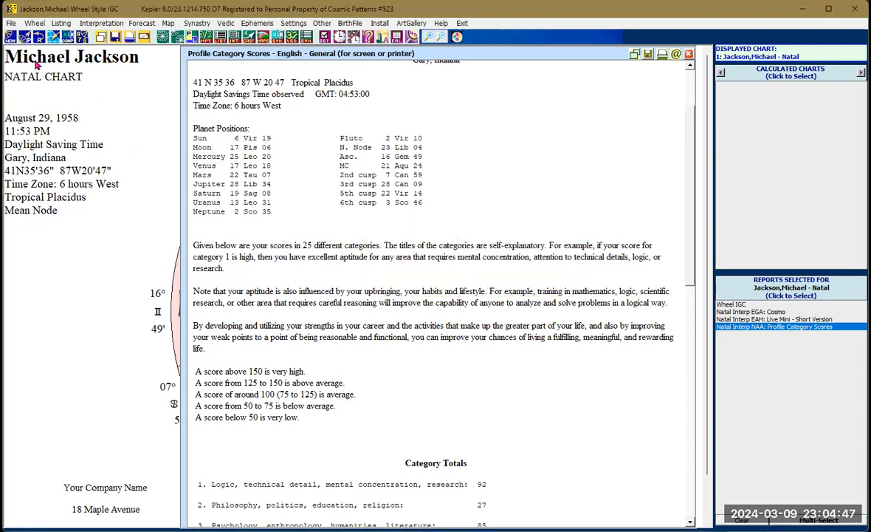
- Add a new natal chart by looking up Taylor, Elizabeth in the chart database and accepting it
left_click(12, 38)
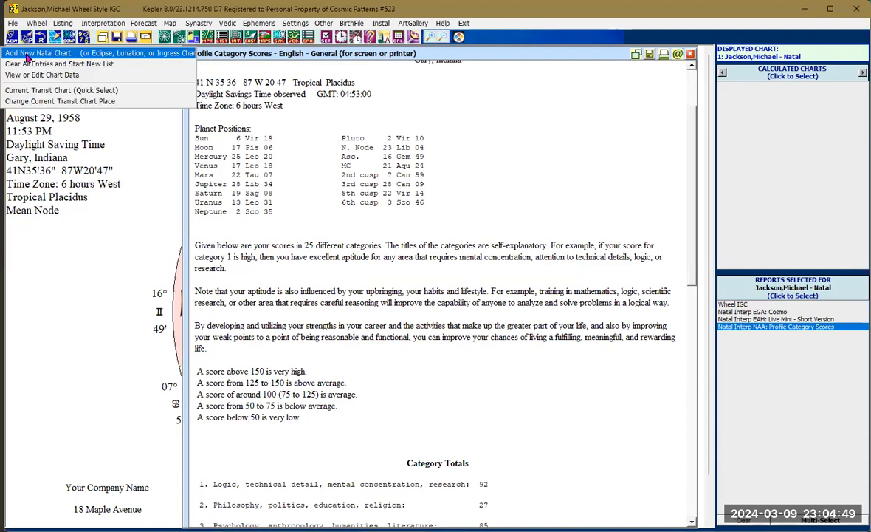
left_click(27, 55)
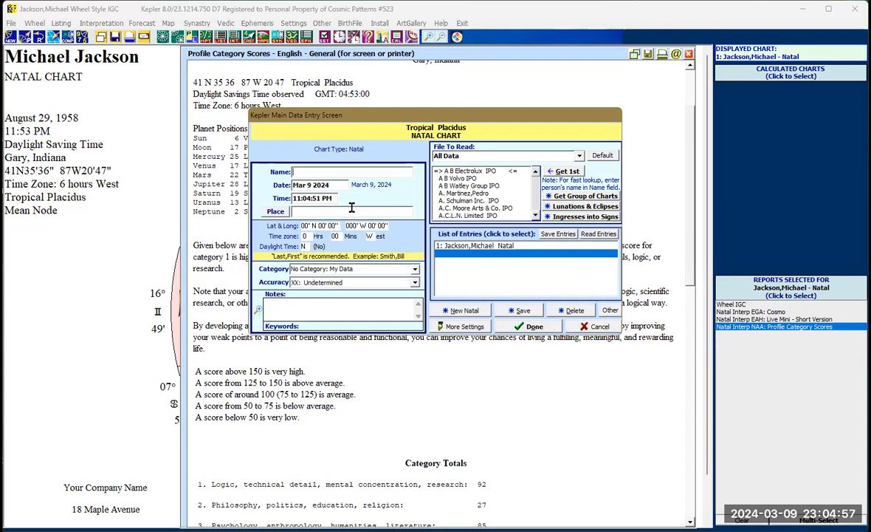
type("Ta")
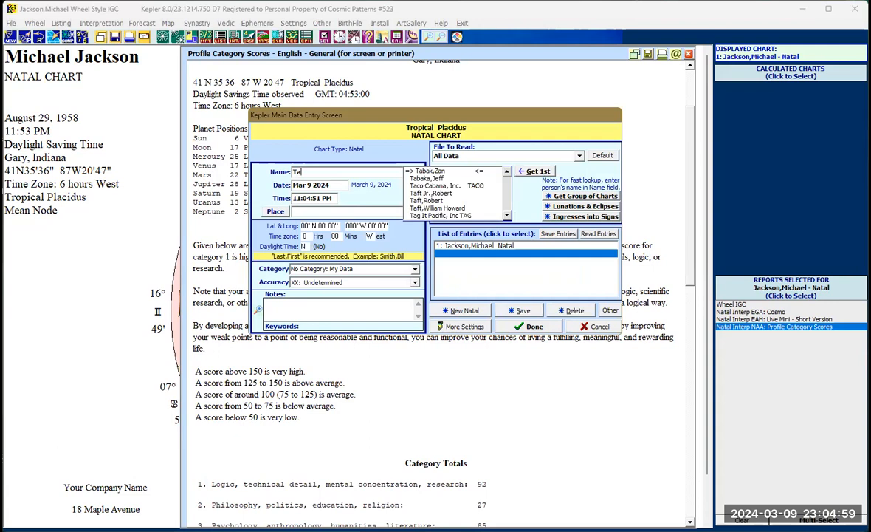
type("ylor,")
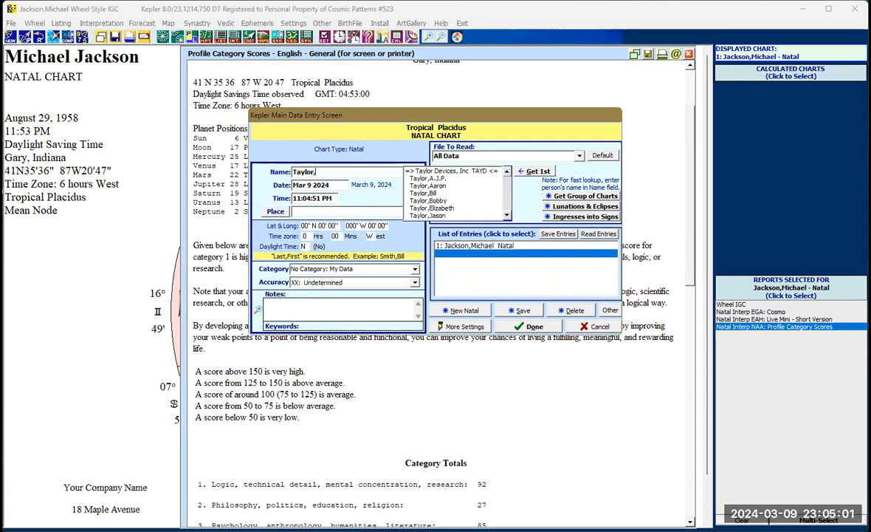
type("E")
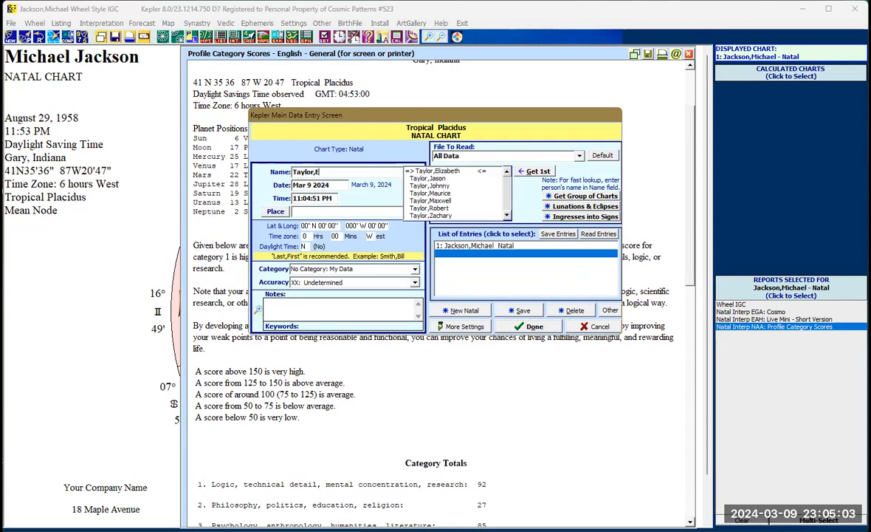
left_click(440, 172)
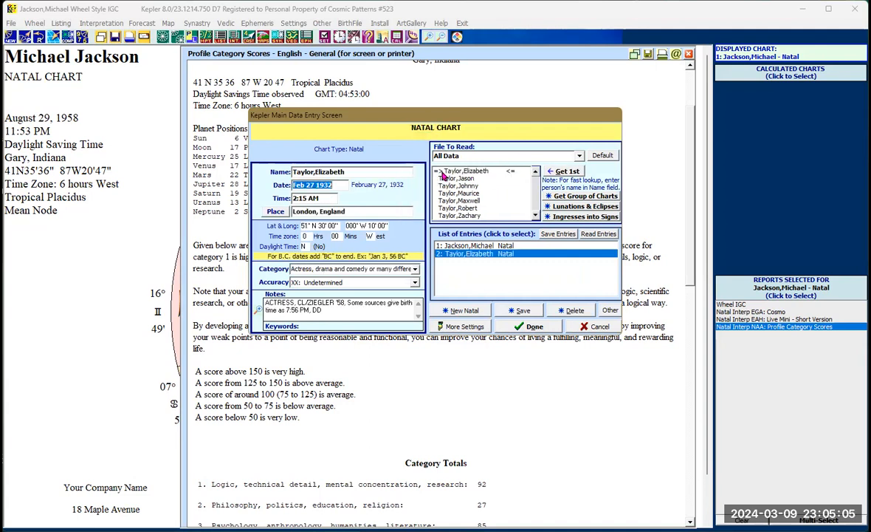
left_click(532, 329)
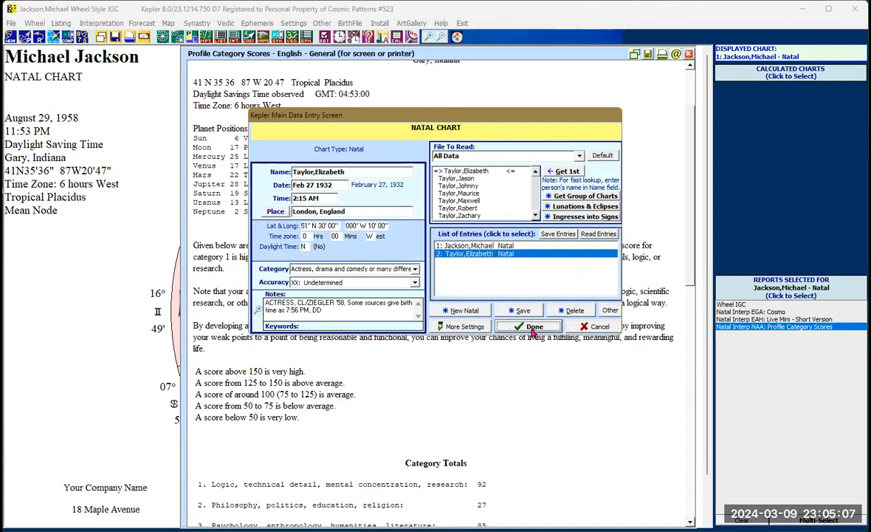
left_click(533, 328)
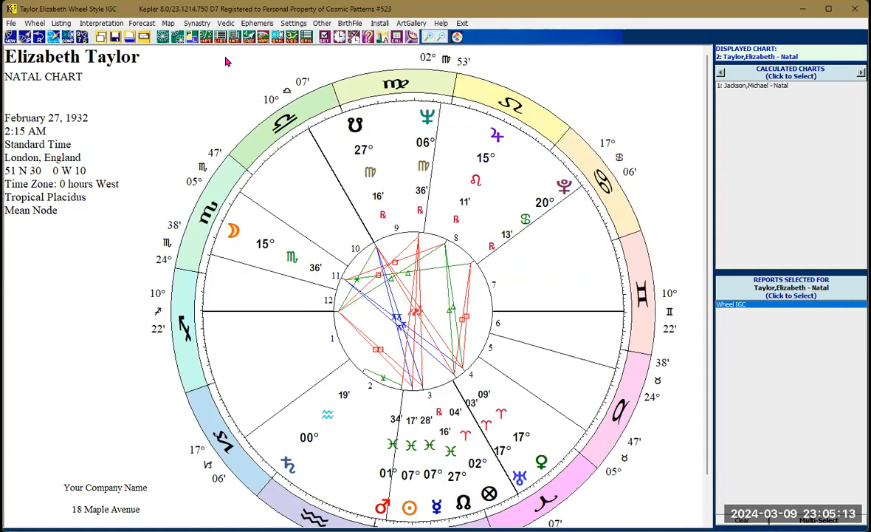
- Open compatibility reports for Elizabeth Taylor against Michael Jackson's chart and select Cosmo Compatibility, with pics, in English
left_click(757, 86)
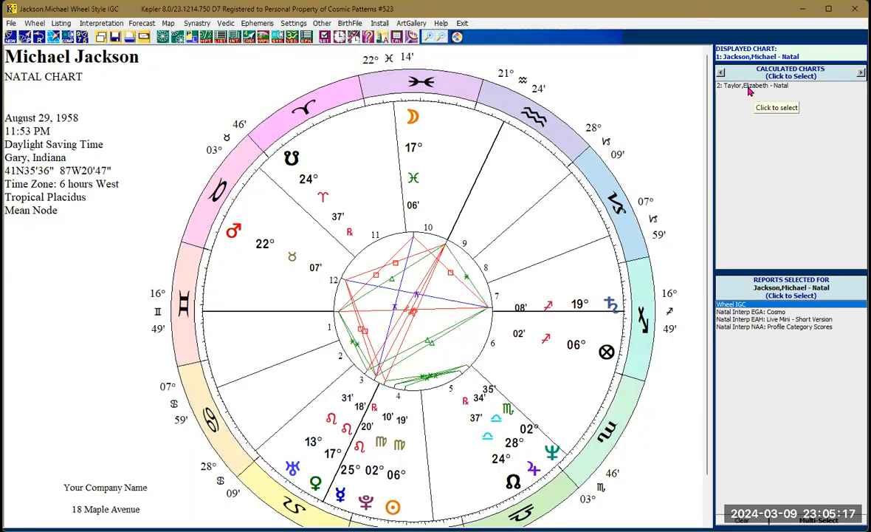
left_click(757, 87)
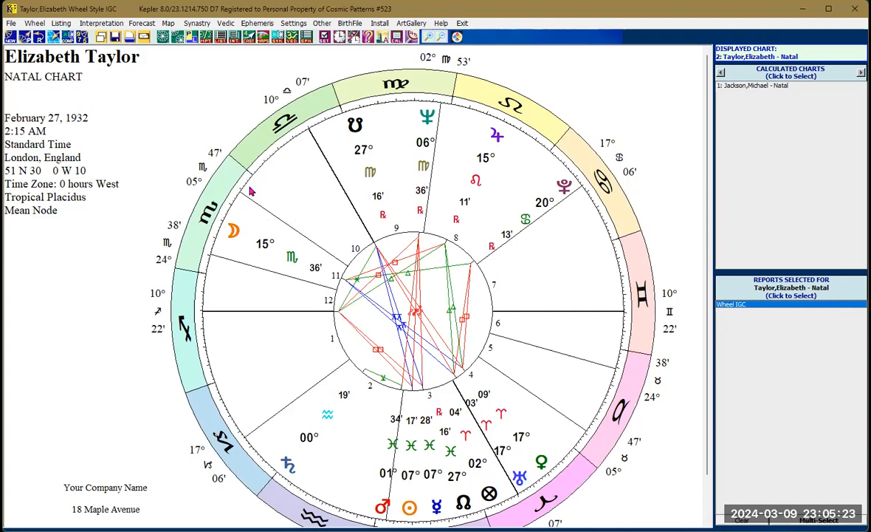
left_click(229, 43)
left_click(236, 65)
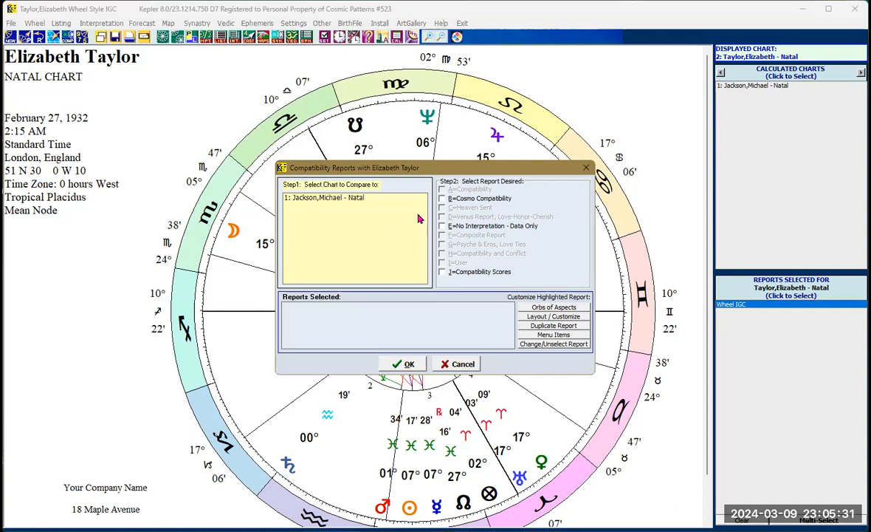
left_click(341, 199)
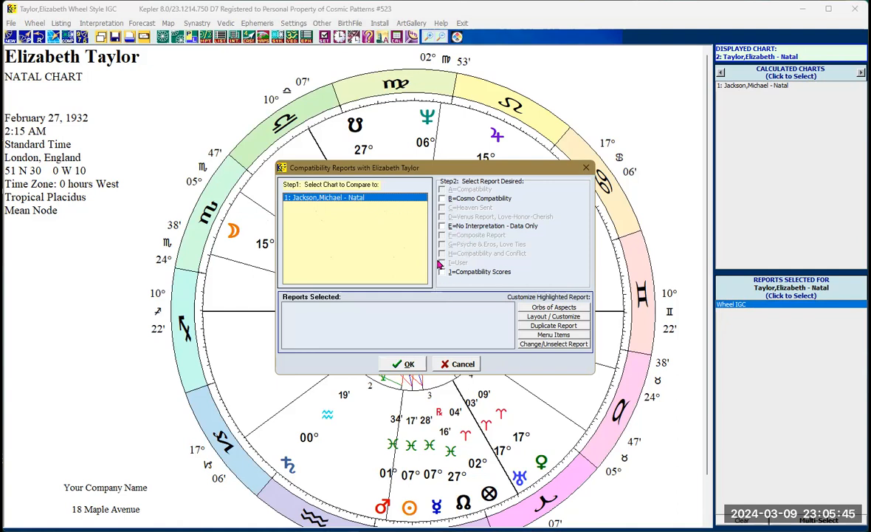
left_click(444, 199)
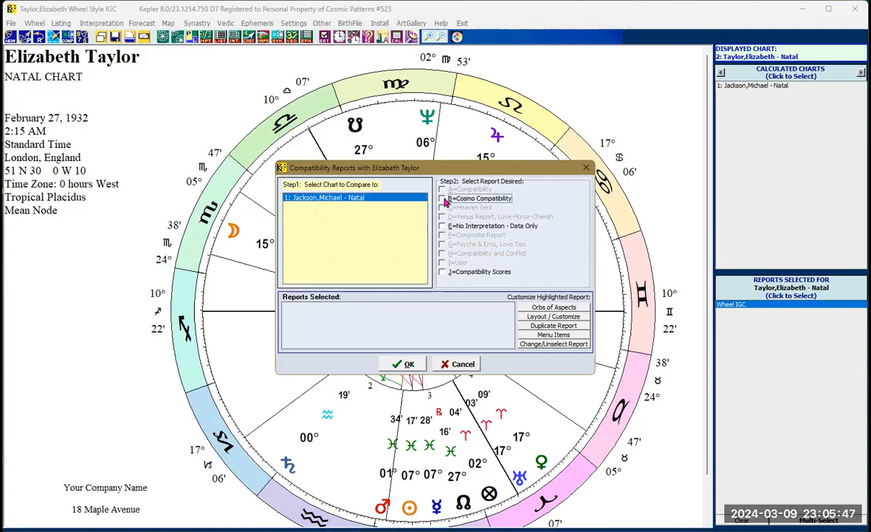
mouse_move(462, 211)
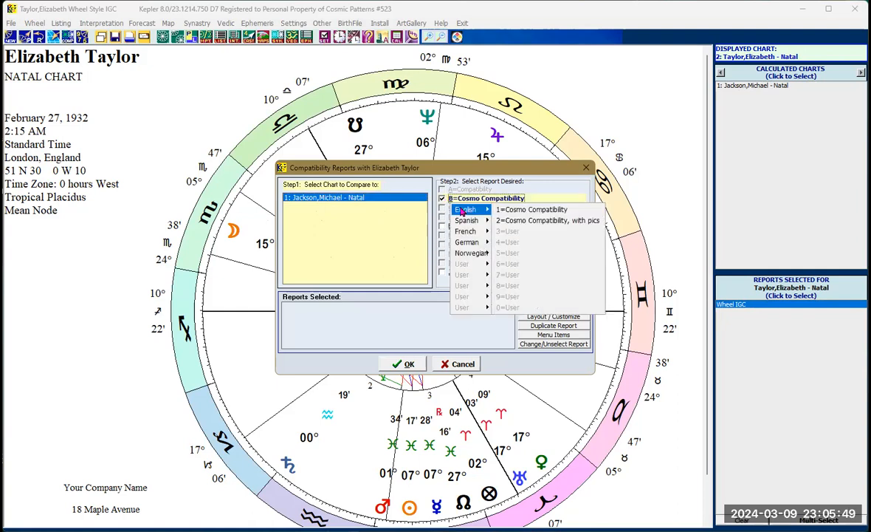
left_click(525, 220)
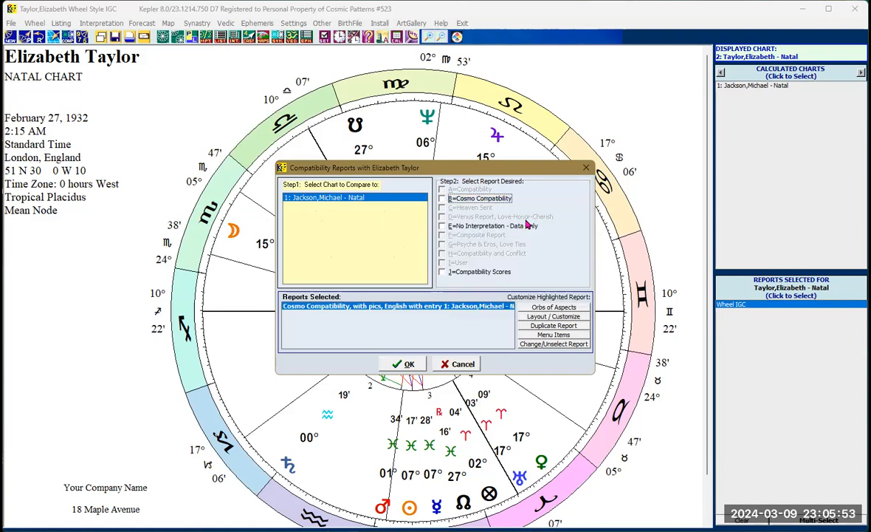
- Add the No Interpretation - Data Only report using Parallels and Conj. to Antiscia/Contra-Antiscia
left_click(442, 228)
left_click(443, 228)
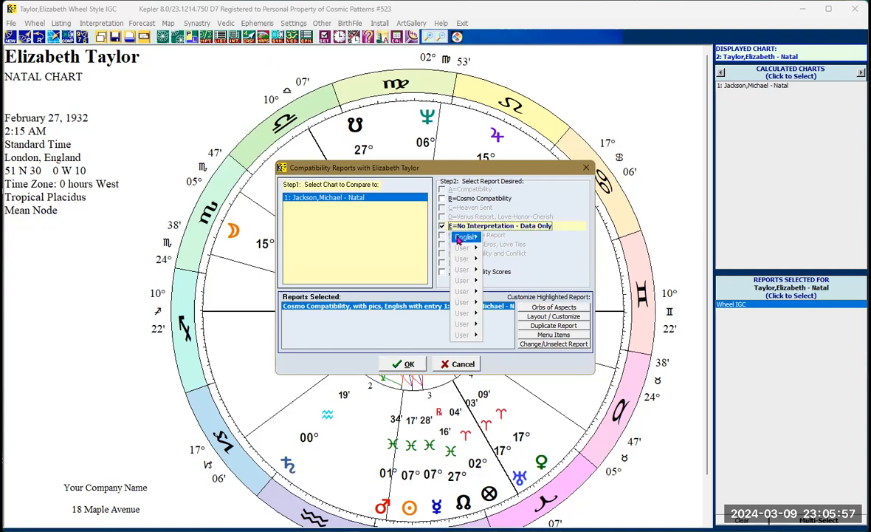
mouse_move(459, 239)
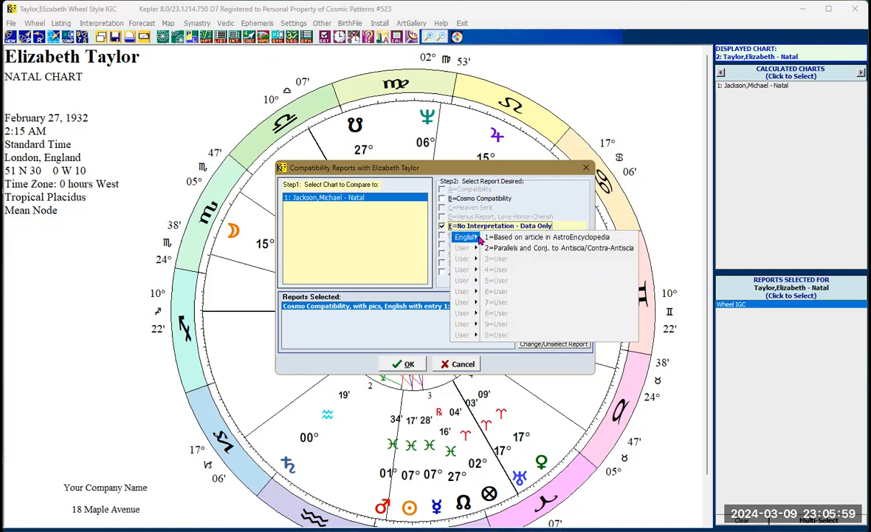
left_click(538, 249)
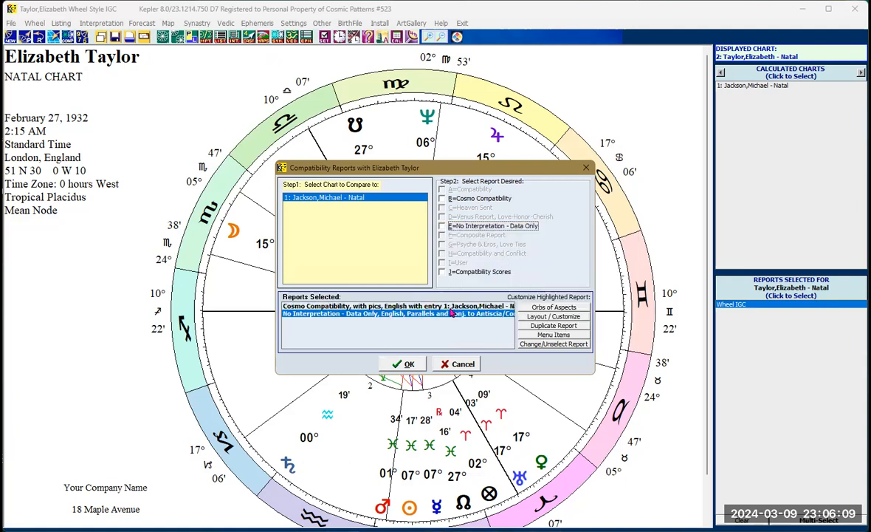
left_click(443, 226)
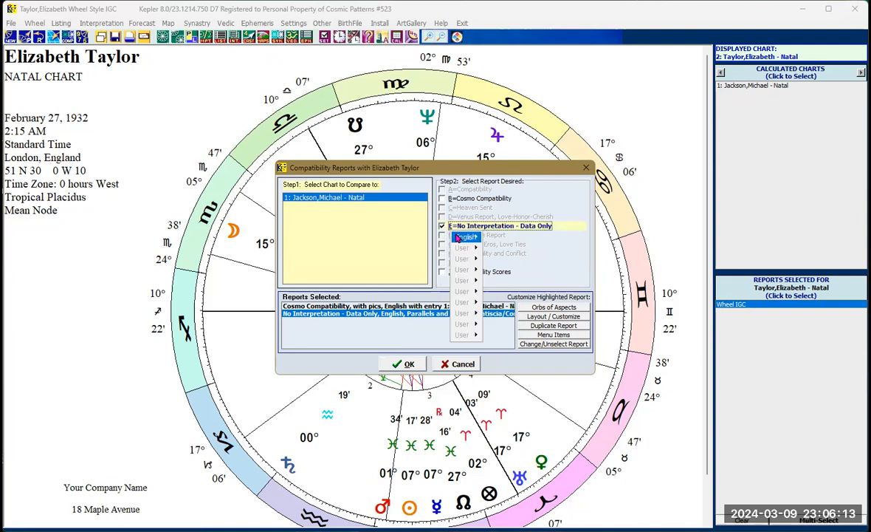
left_click(445, 239)
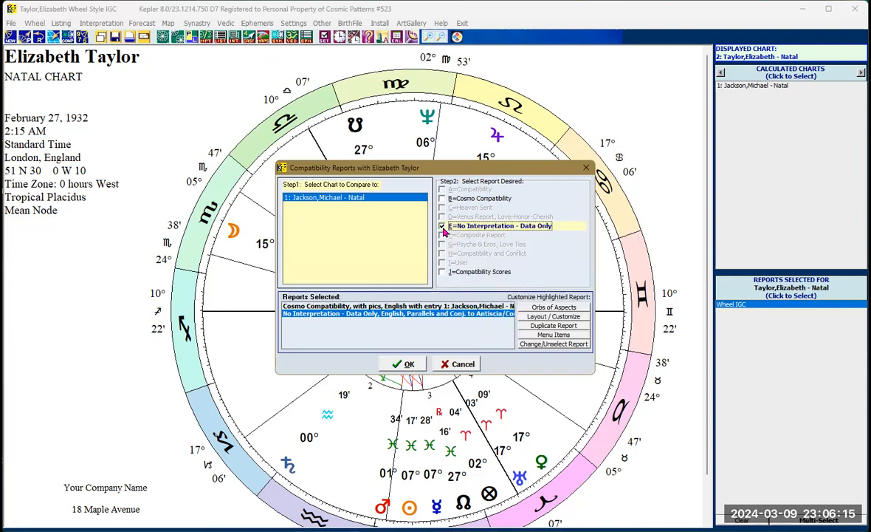
- Add the Compatibility Scores report for Friendships and generate the selected compatibility reports
left_click(443, 274)
left_click(443, 273)
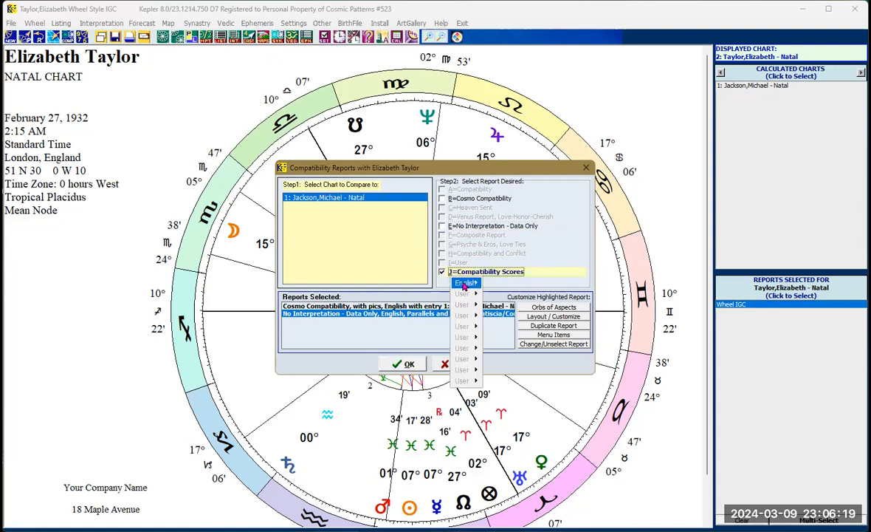
mouse_move(463, 285)
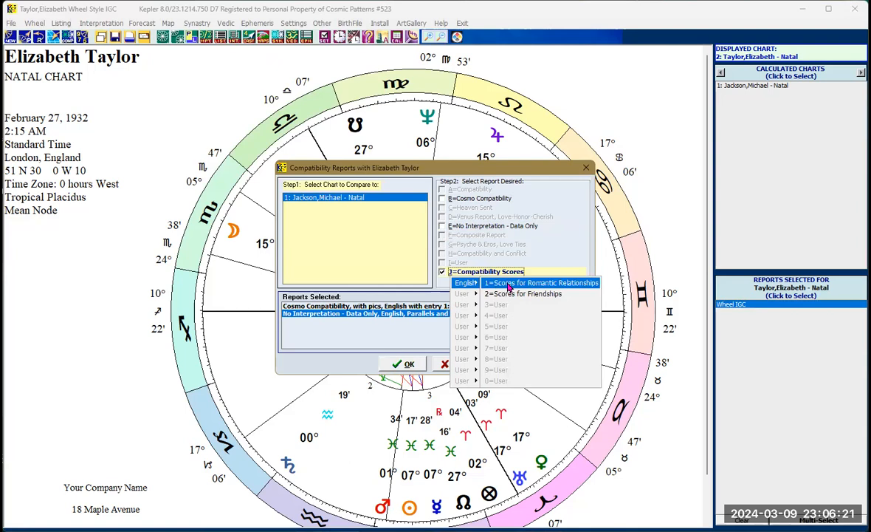
left_click(513, 295)
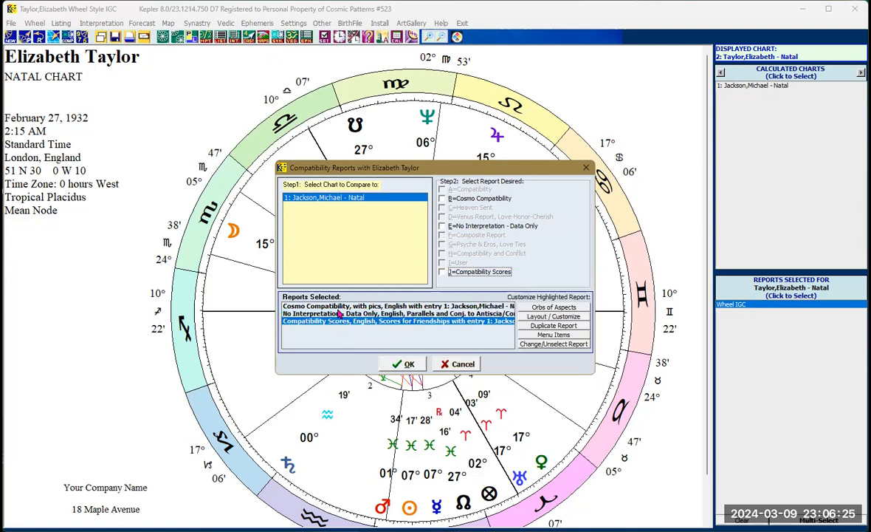
left_click(409, 369)
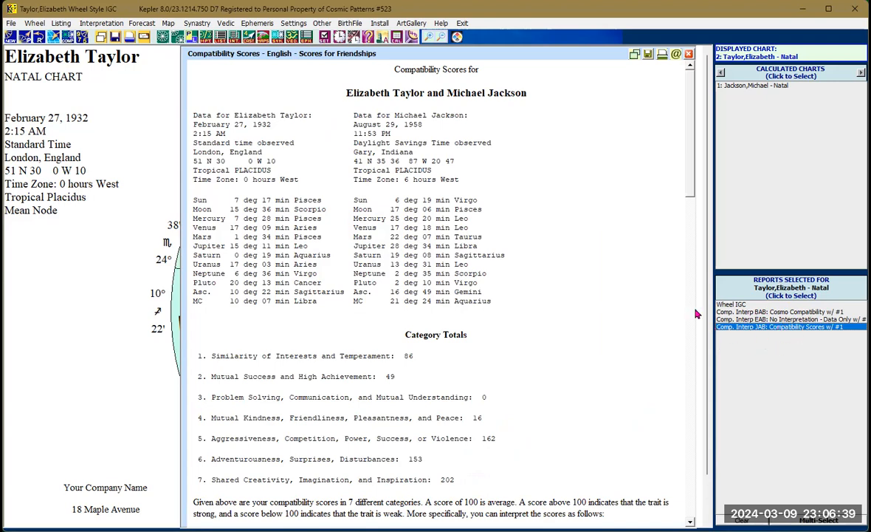
- Scroll through the friendship compatibility scores and switch to the Parallels and Antiscia data-only report
scroll(689, 208, "down", 2)
left_click_drag(689, 208, 689, 235)
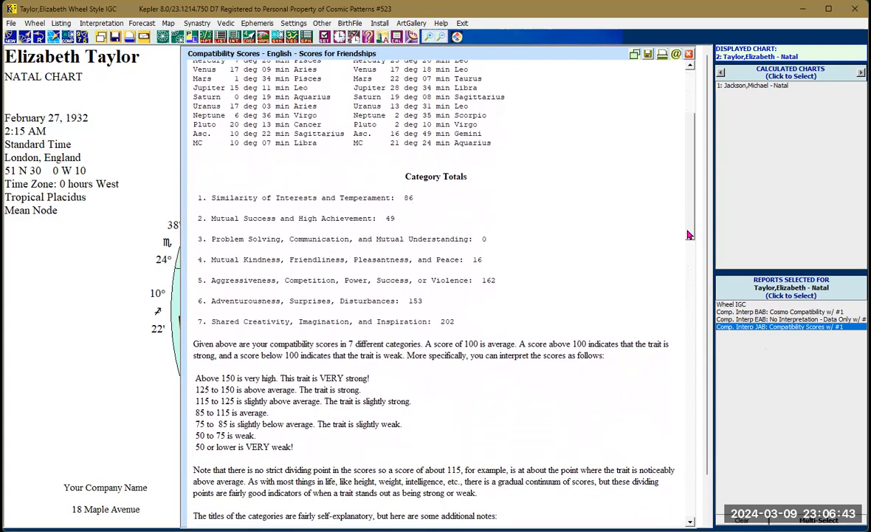
scroll(636, 218, "down", 1)
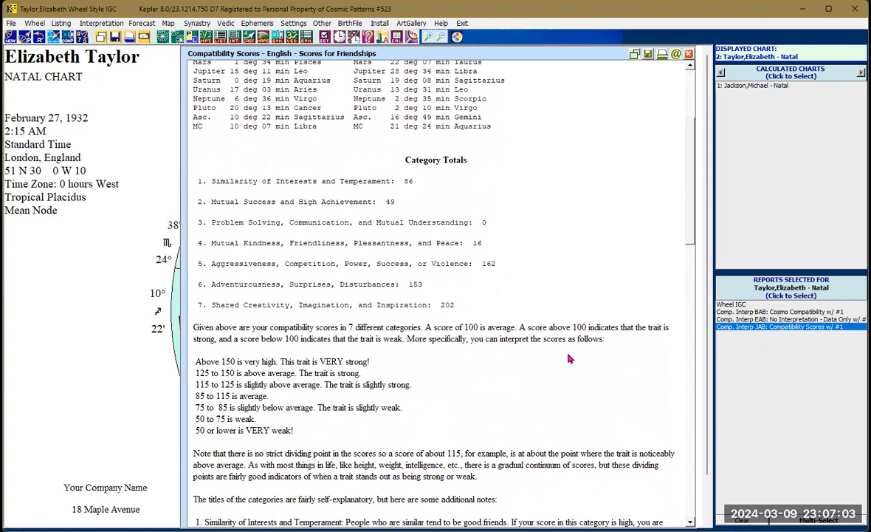
left_click(777, 319)
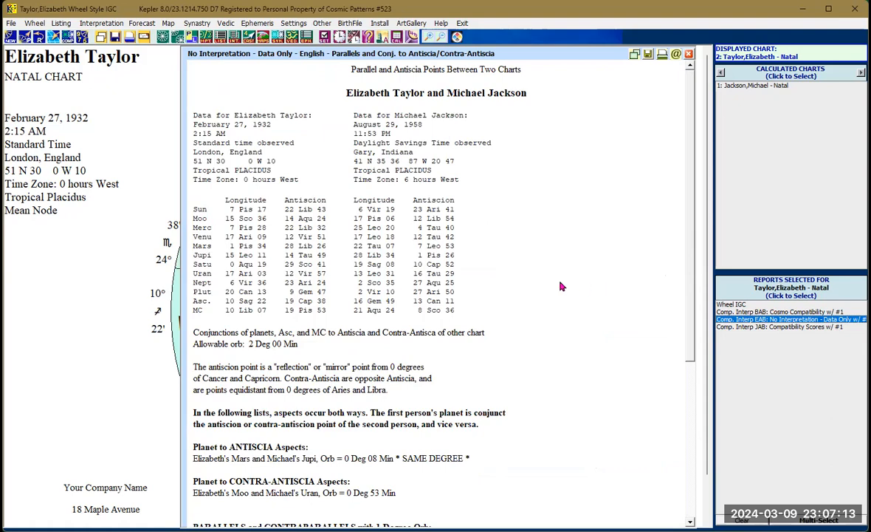
- Scroll through the Parallels and Antiscia data-only report, then switch to and review the Cosmo Compatibility report
left_click_drag(693, 327, 677, 470)
left_click_drag(689, 380, 688, 243)
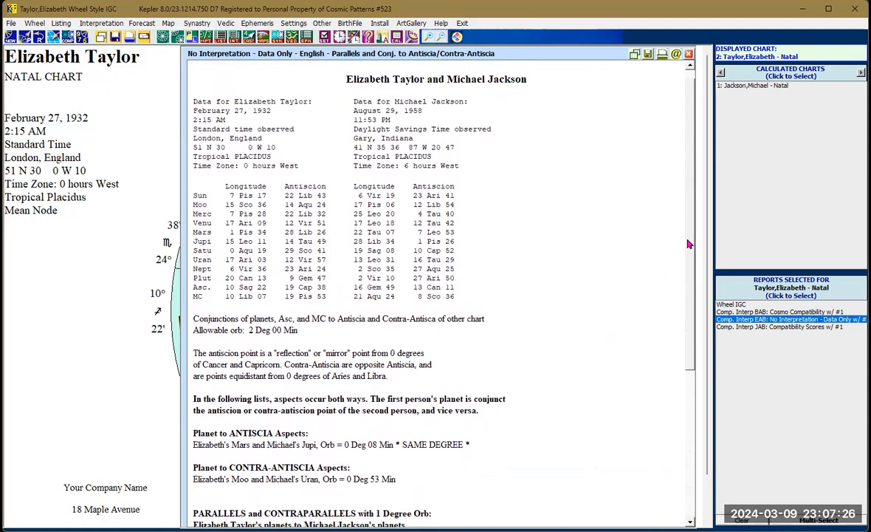
left_click(757, 312)
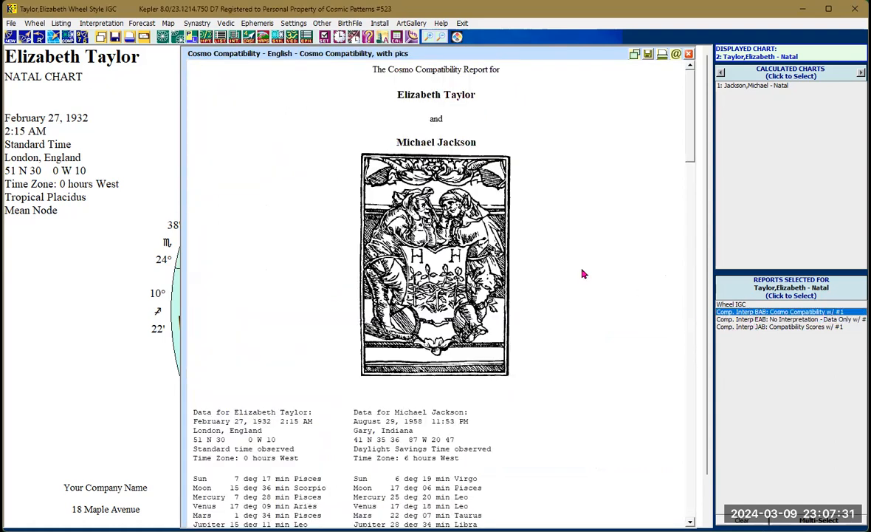
left_click_drag(689, 135, 685, 138)
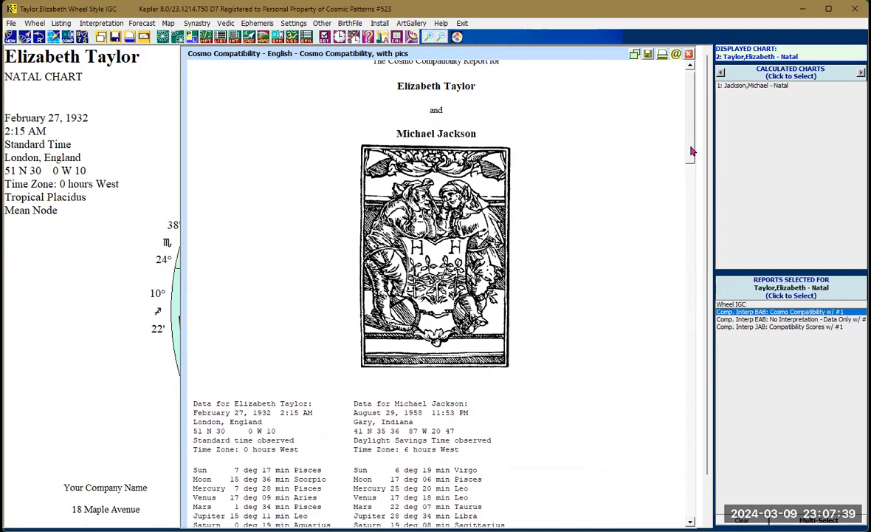
left_click_drag(691, 152, 698, 92)
scroll(687, 174, "down", 5)
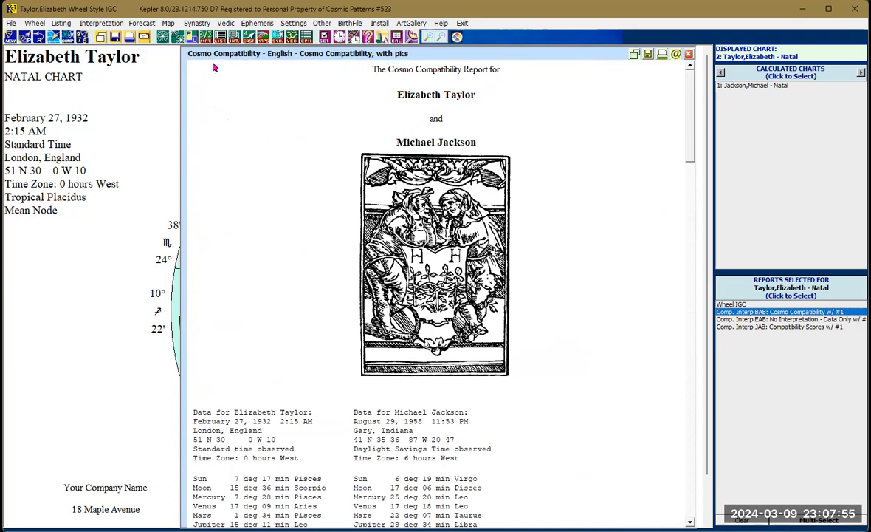
- Generate the Harmonic Degree Meanings report for Elizabeth Taylor's natal chart and scroll through it
left_click(231, 43)
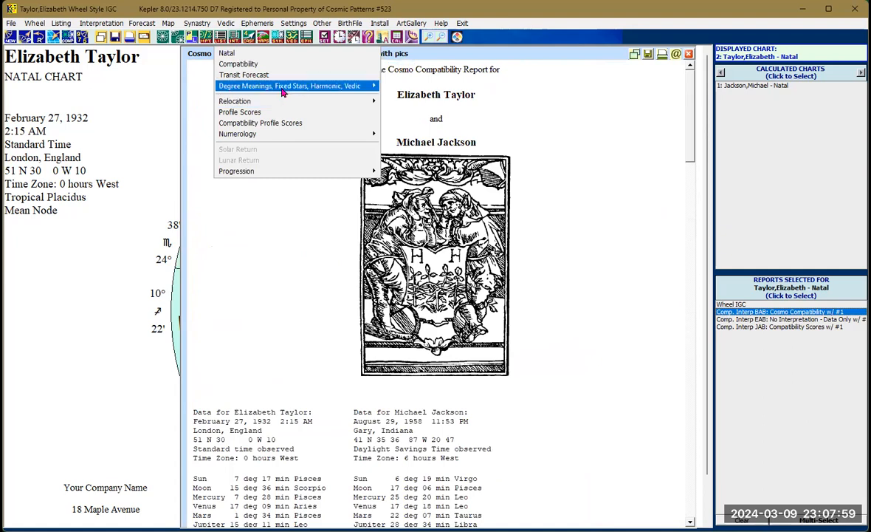
mouse_move(283, 92)
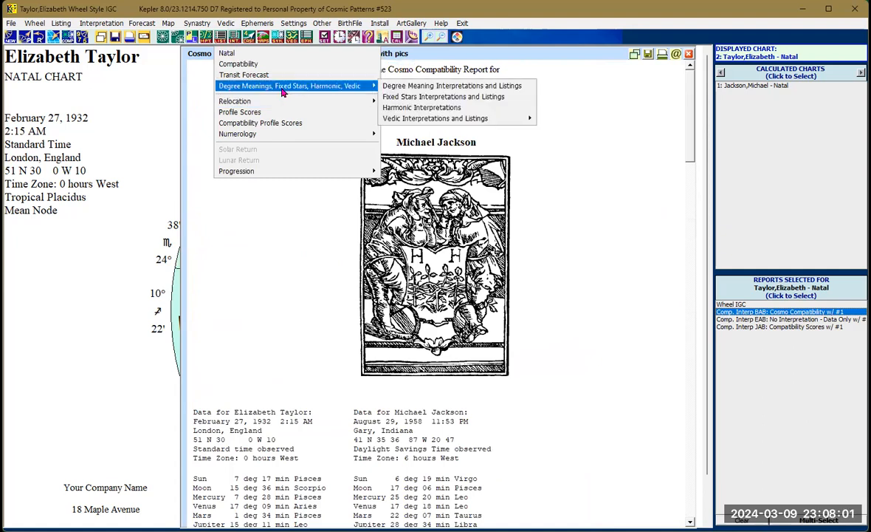
left_click(432, 87)
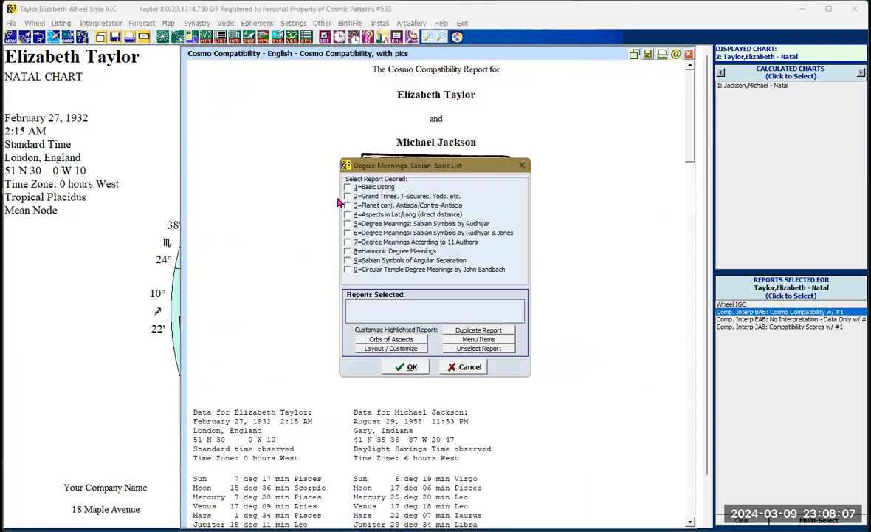
left_click(348, 251)
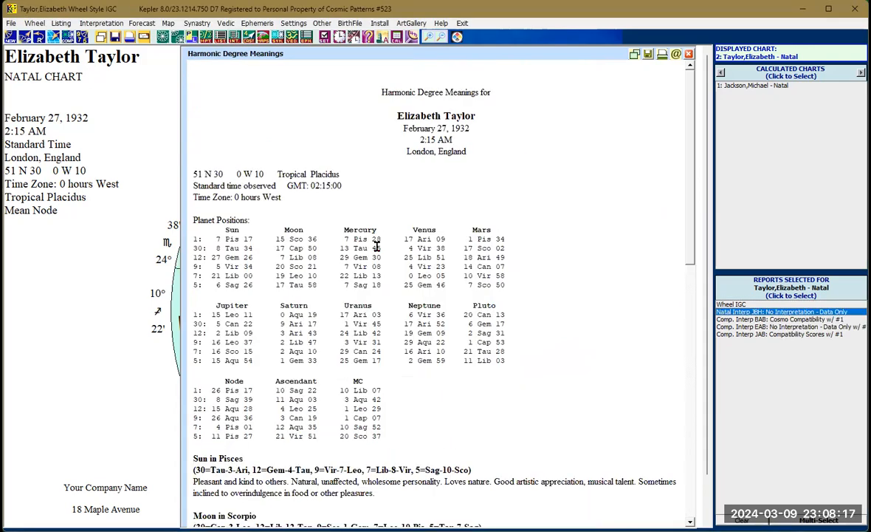
scroll(384, 243, "down", 5)
scroll(403, 247, "down", 2)
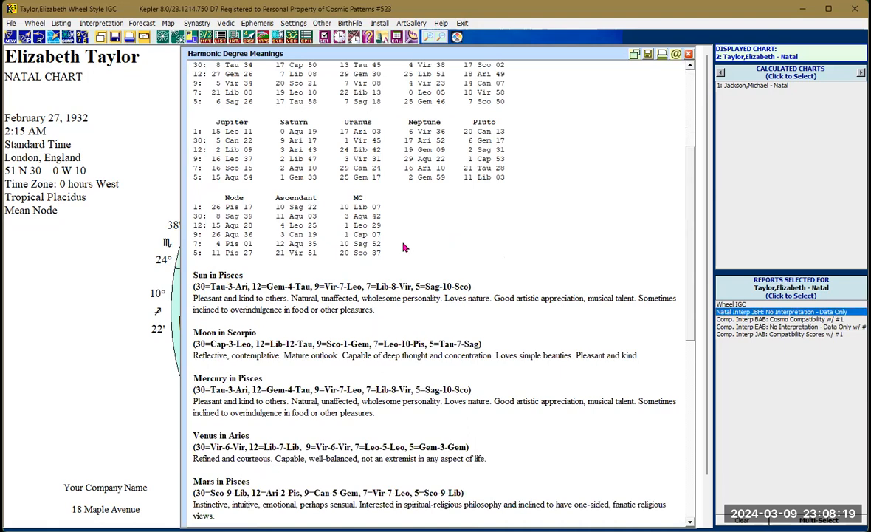
- Add the Live Mini and Cosmo Natal report in Japanese, Cosmo version, and generate it
left_click(235, 43)
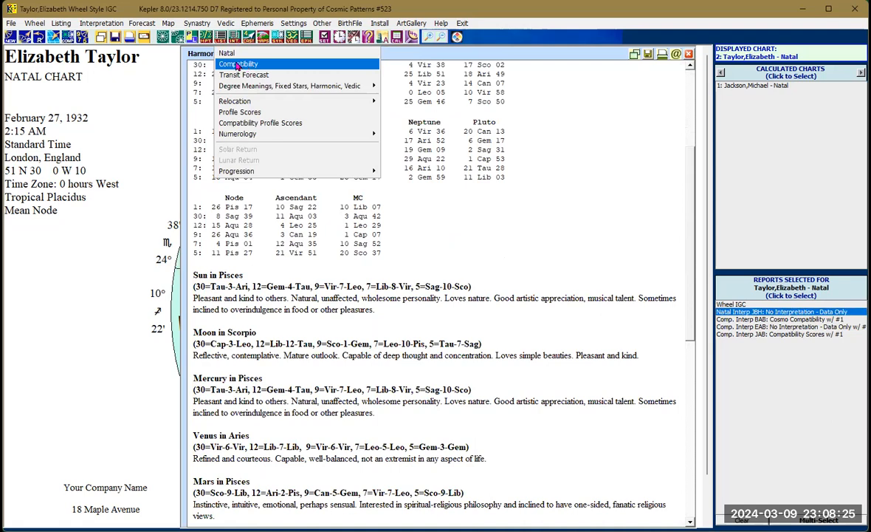
left_click(229, 56)
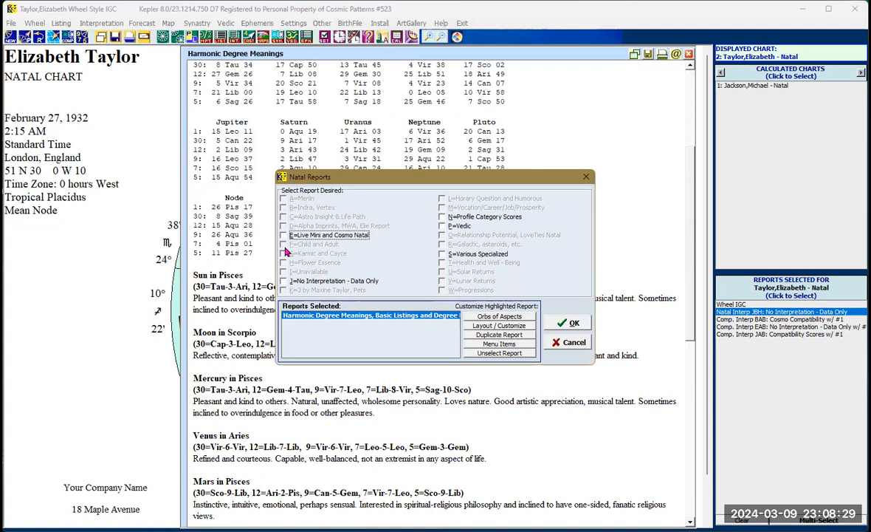
left_click(287, 237)
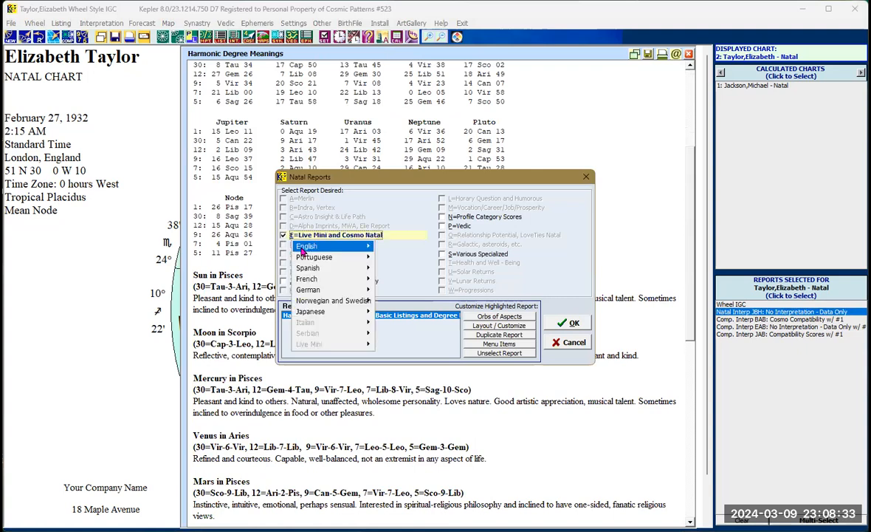
mouse_move(302, 251)
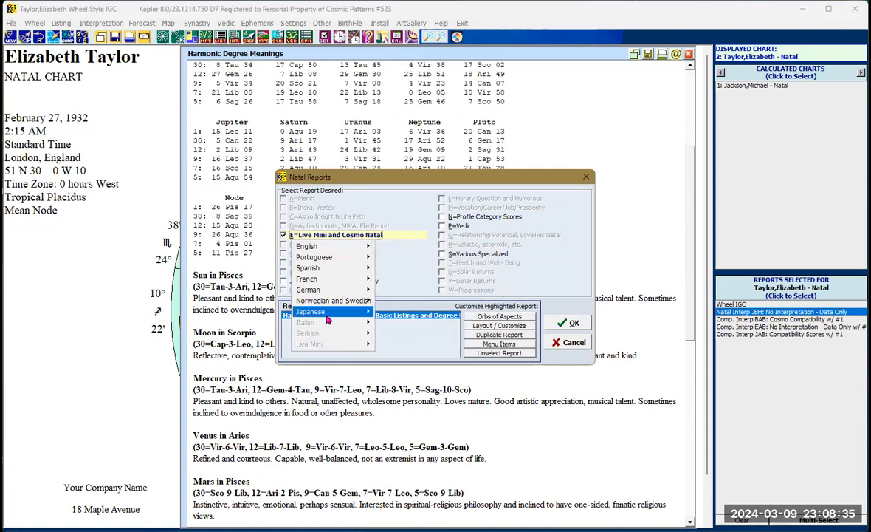
mouse_move(329, 319)
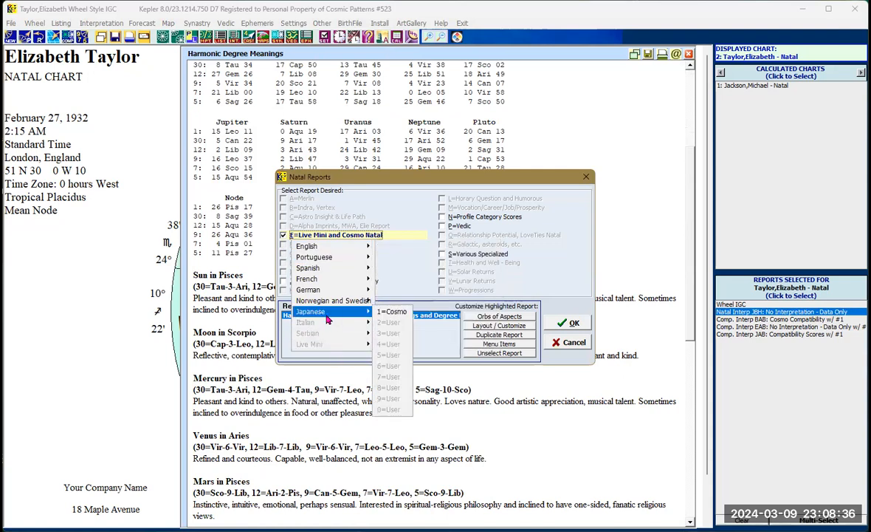
left_click(391, 312)
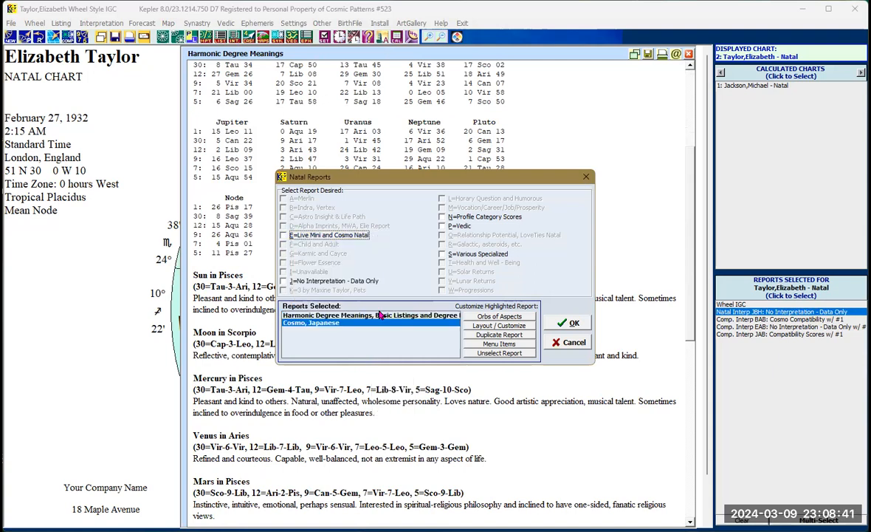
left_click(566, 327)
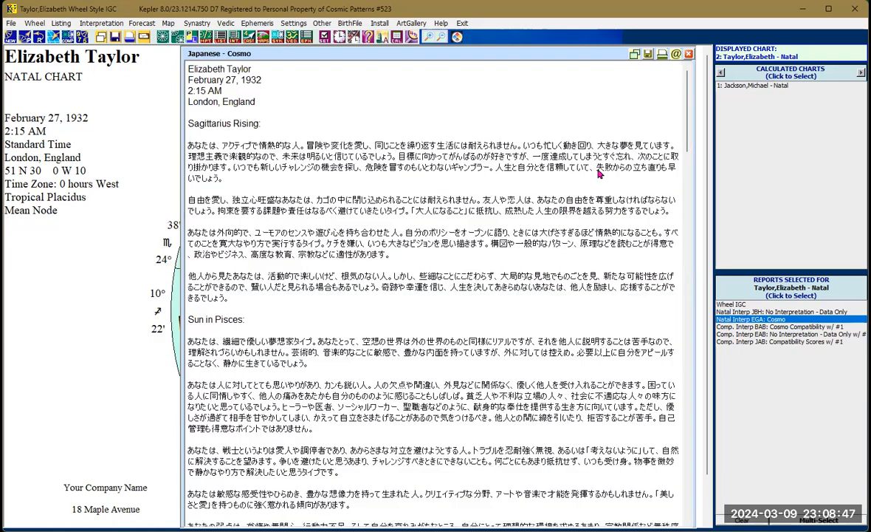
- Scroll through the Japanese Cosmo natal report and close its window
scroll(673, 129, "down", 4)
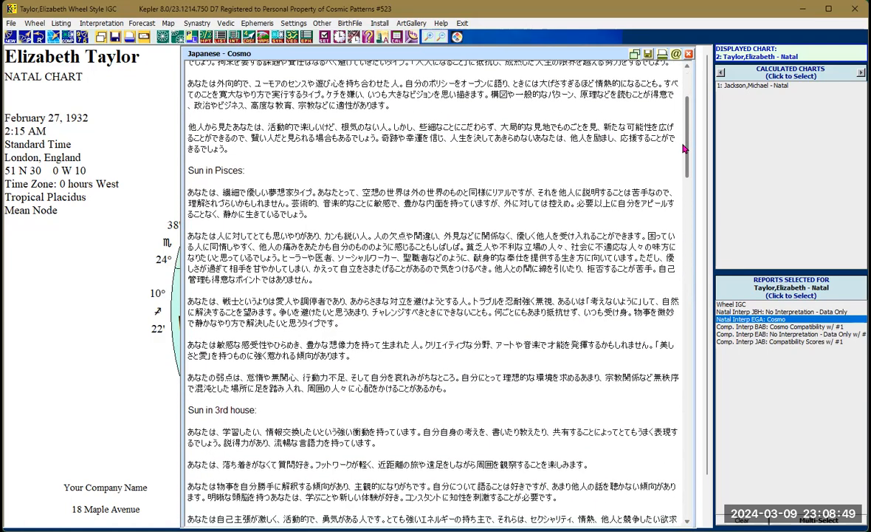
left_click_drag(671, 129, 675, 139)
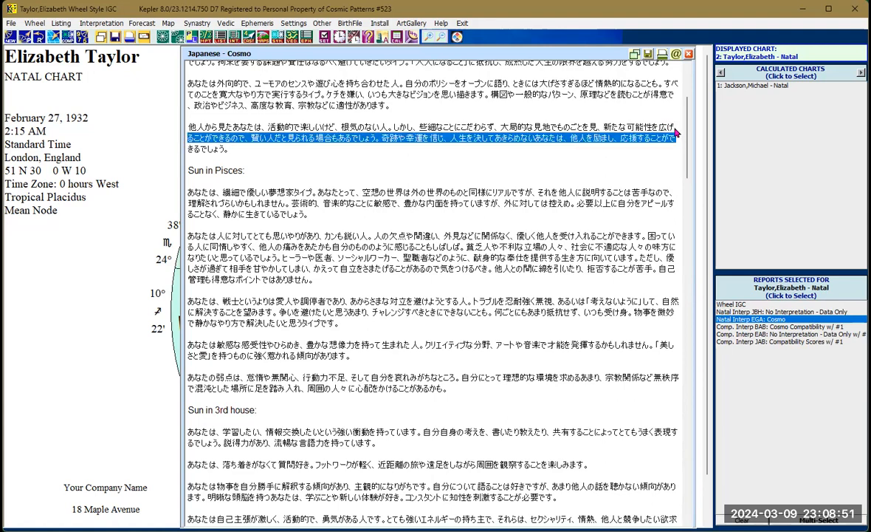
left_click(680, 147)
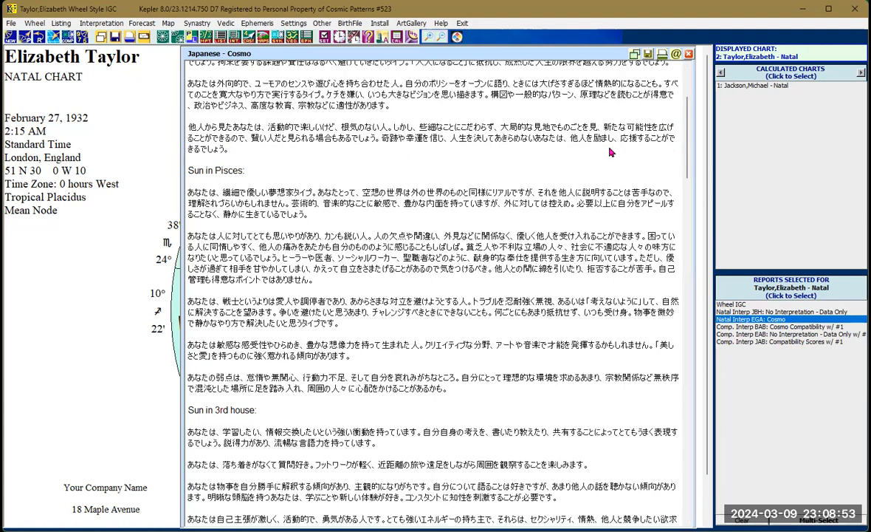
left_click_drag(693, 138, 692, 173)
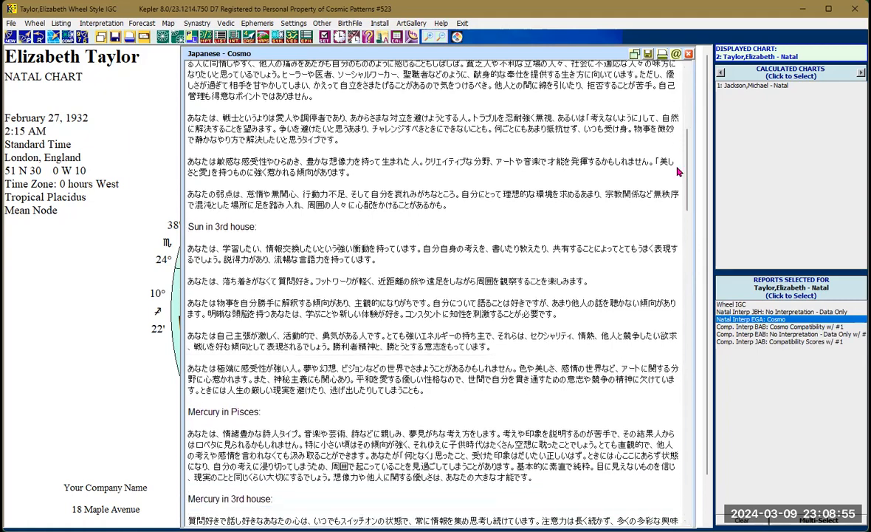
scroll(683, 155, "down", 10)
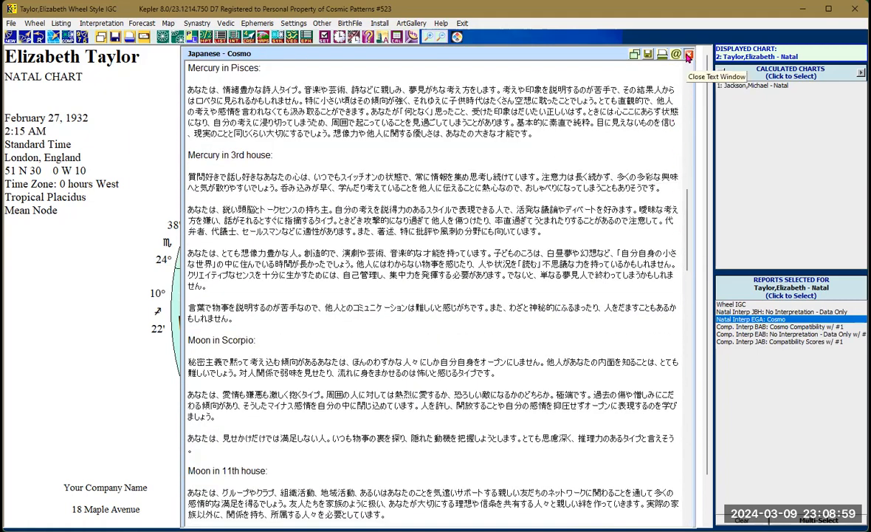
left_click(689, 56)
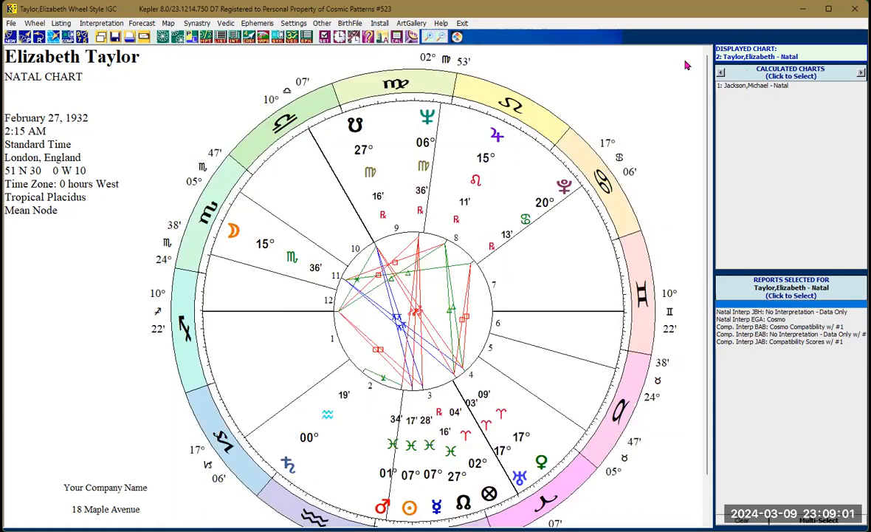
- Start a relocation report and add London, England to the selected places
left_click(233, 40)
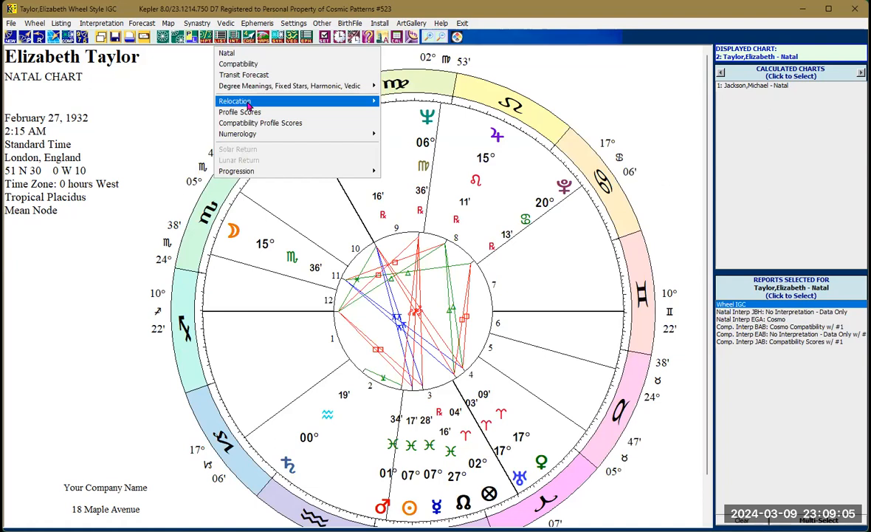
mouse_move(248, 107)
left_click(370, 105)
left_click(424, 101)
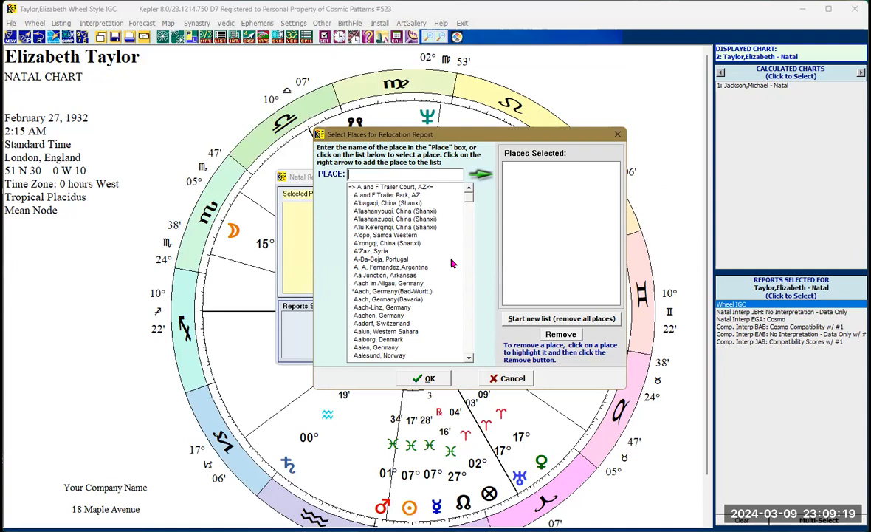
type("London, ")
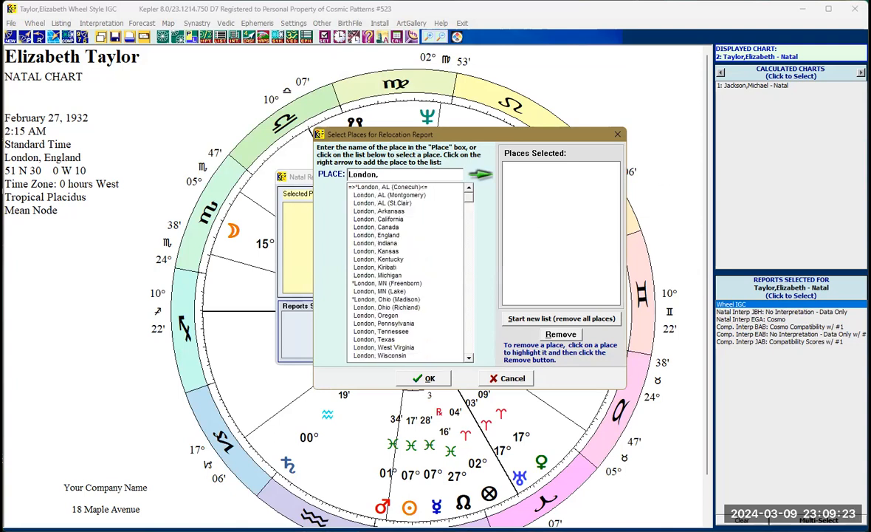
type("En")
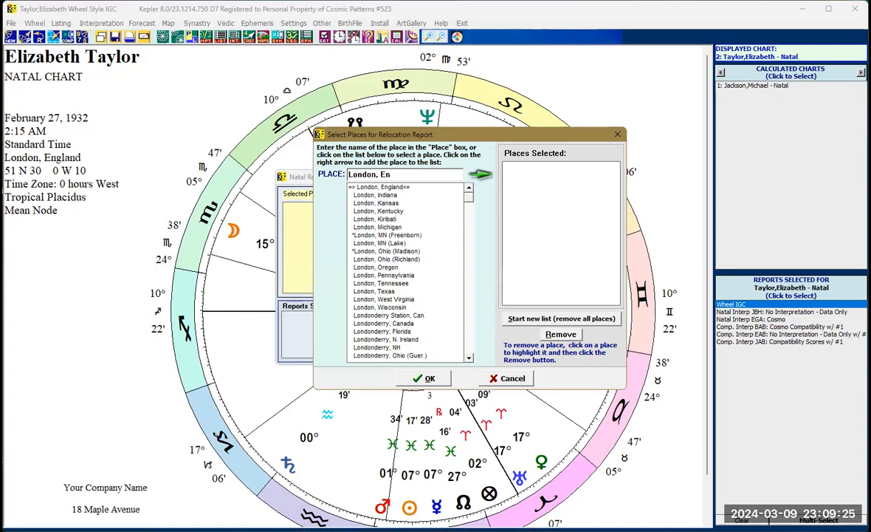
double_click(382, 188)
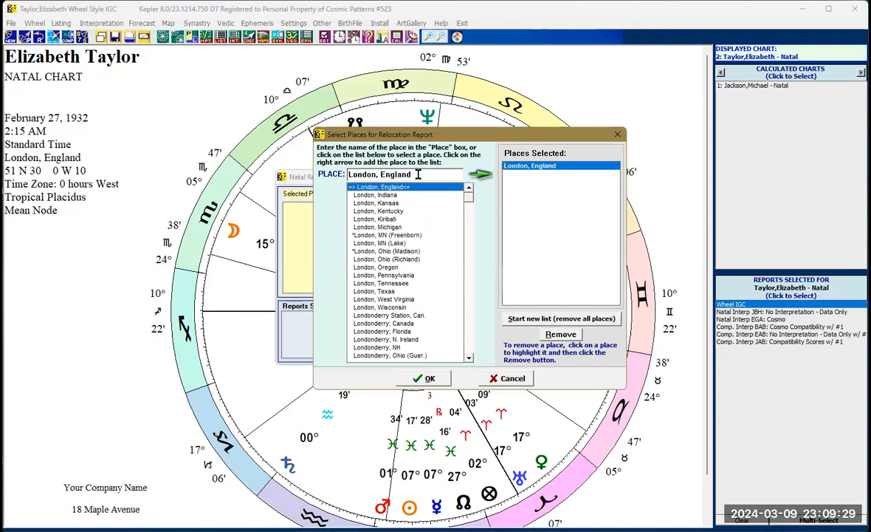
- Add New York, New York to the relocation places list
left_click_drag(418, 175, 347, 174)
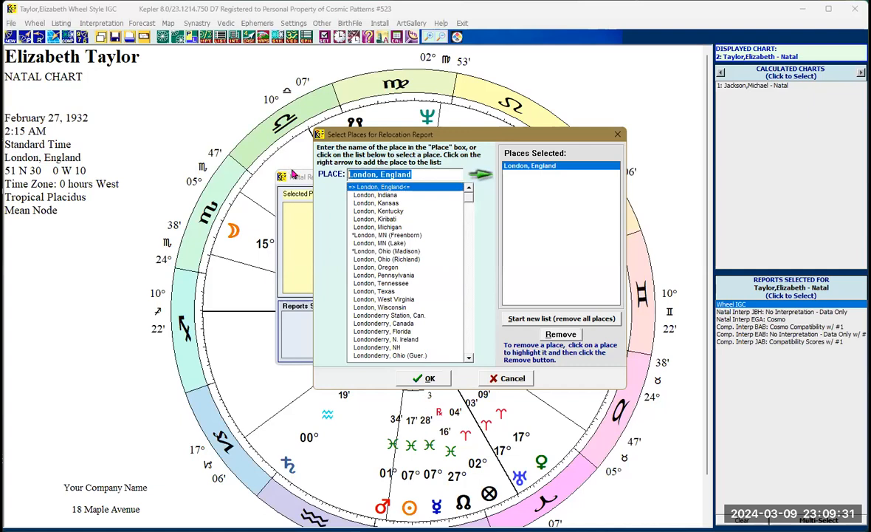
type("Ne")
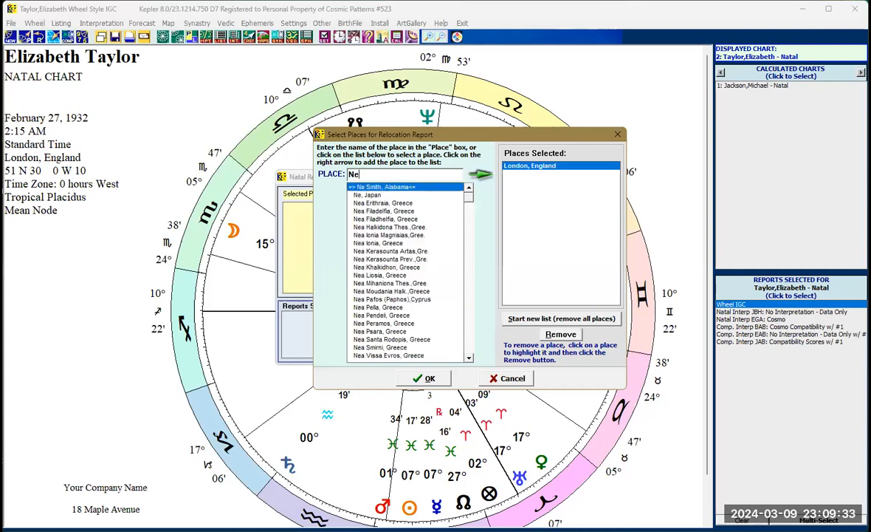
type("w York")
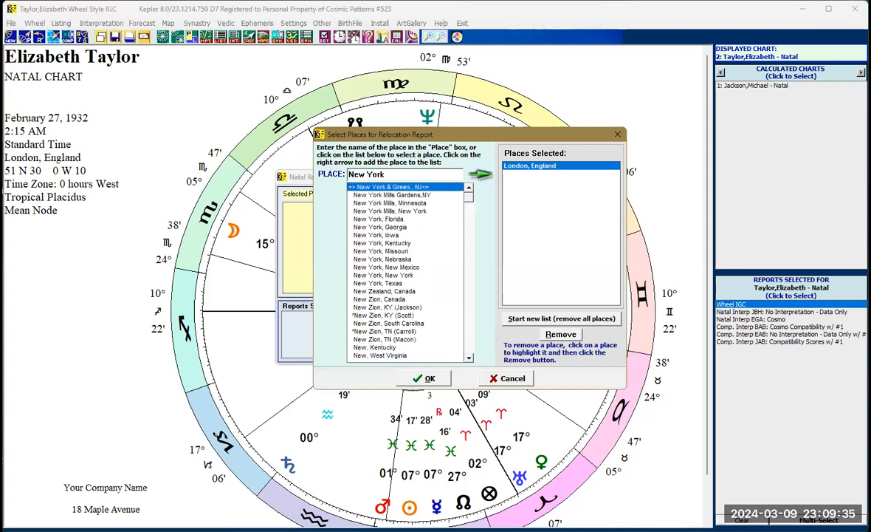
type(", N")
double_click(366, 204)
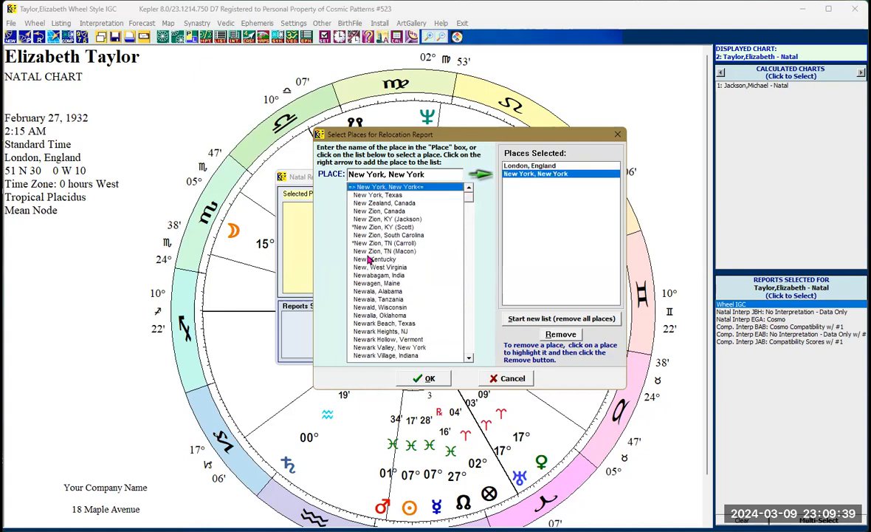
- Add Mexiko, Mexico to the relocation places list
left_click_drag(428, 176, 223, 168)
type("M")
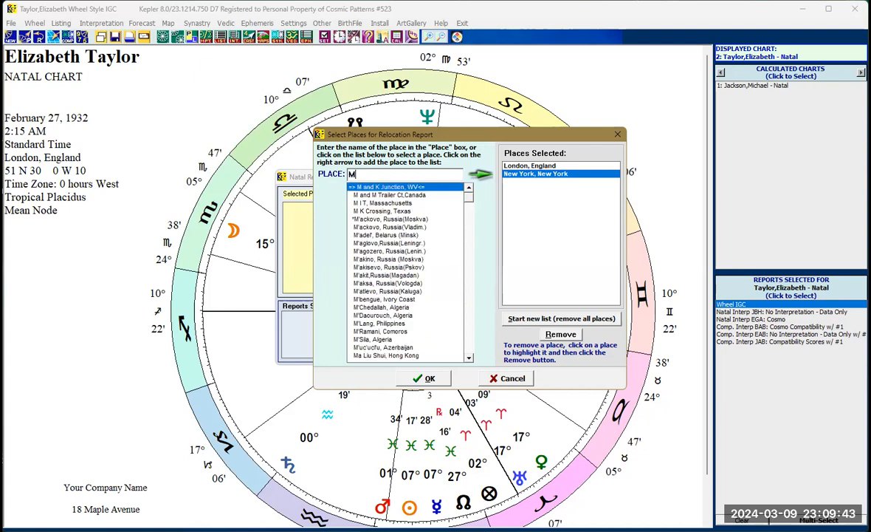
type("exico,")
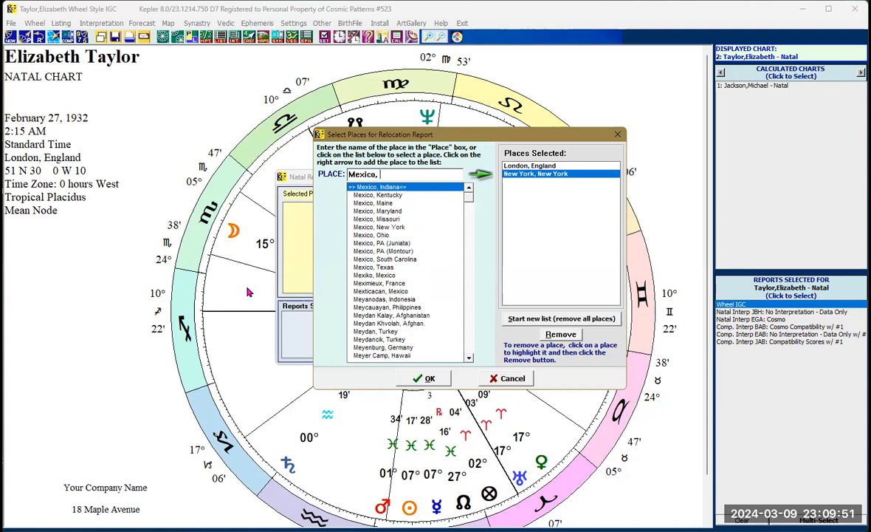
double_click(367, 274)
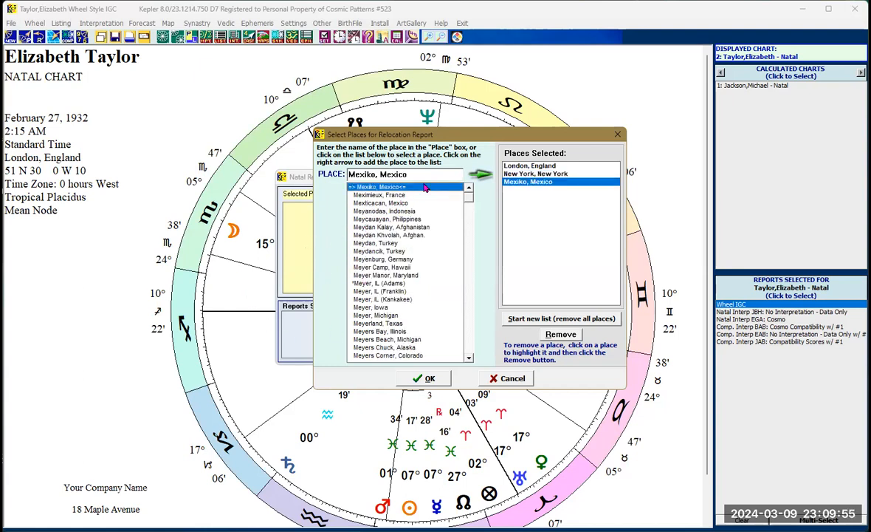
left_click_drag(429, 176, 302, 164)
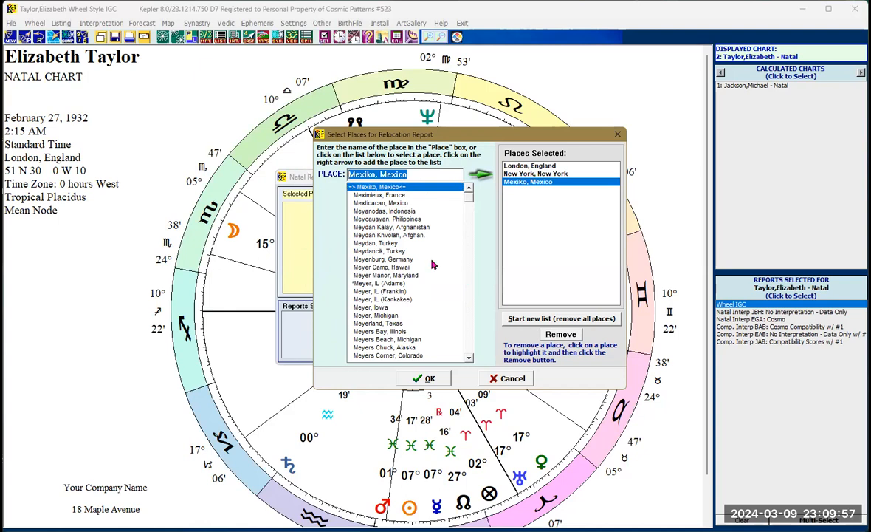
- Add Istanbul, Turkey to the relocation places, confirm, and generate the AstroLocality, Major Aspects Only report
type("Istanbul")
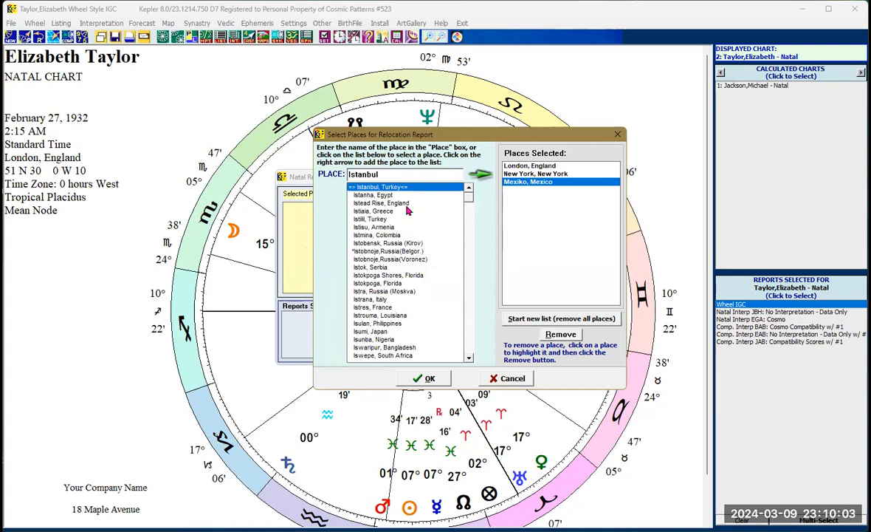
double_click(376, 186)
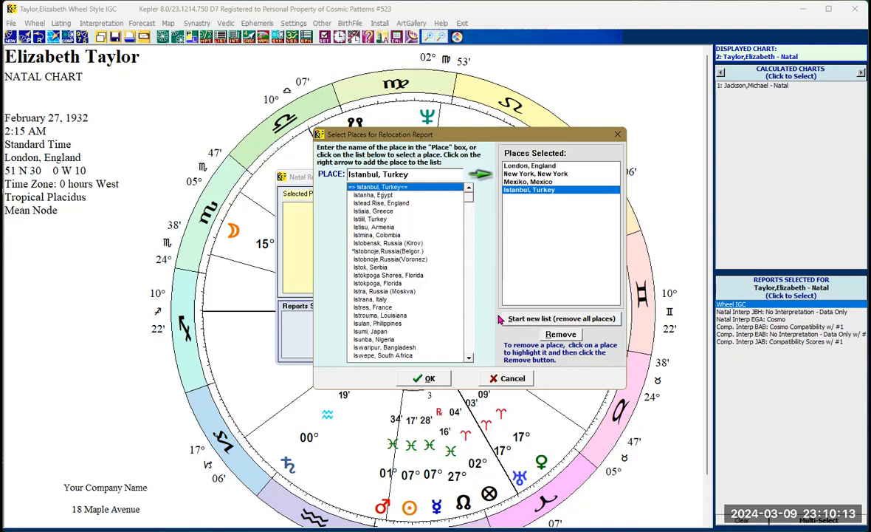
left_click(436, 379)
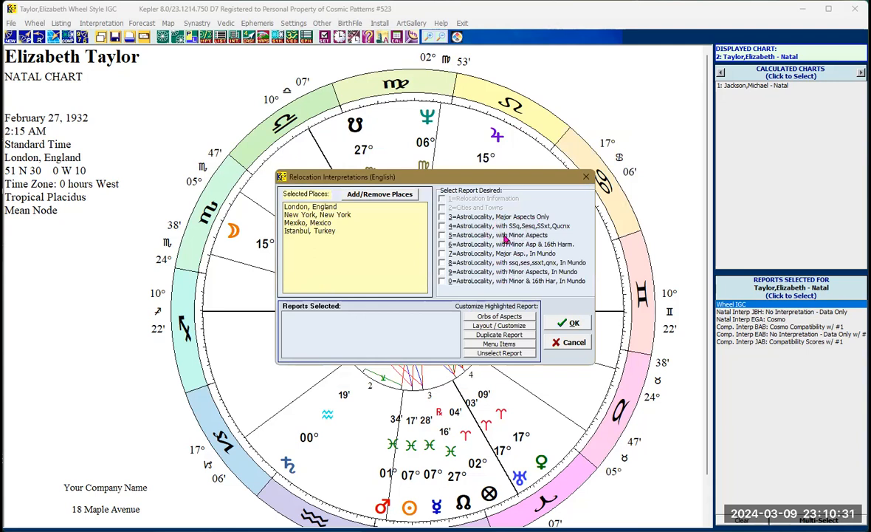
left_click(443, 217)
left_click(567, 324)
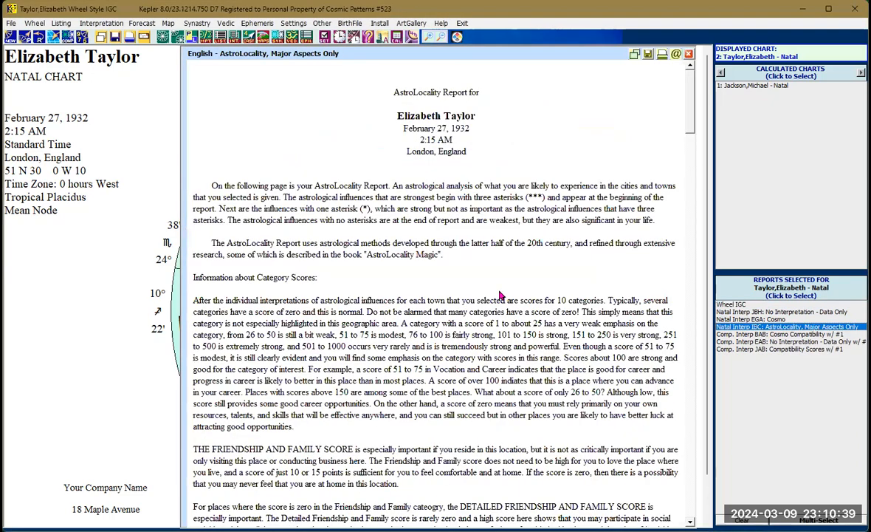
- Scroll through the AstroLocality report's interpretations and scores for each selected city
scroll(480, 288, "down", 12)
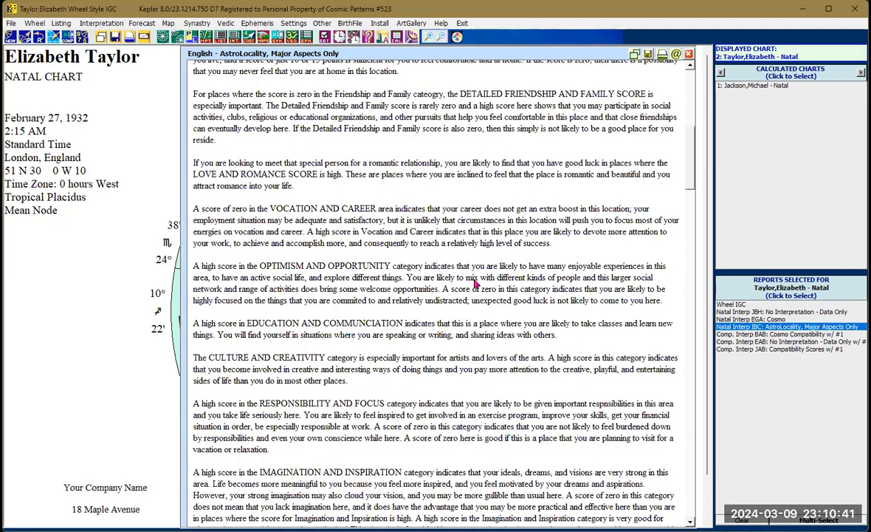
scroll(476, 282, "down", 15)
scroll(476, 282, "down", 9)
scroll(454, 266, "down", 7)
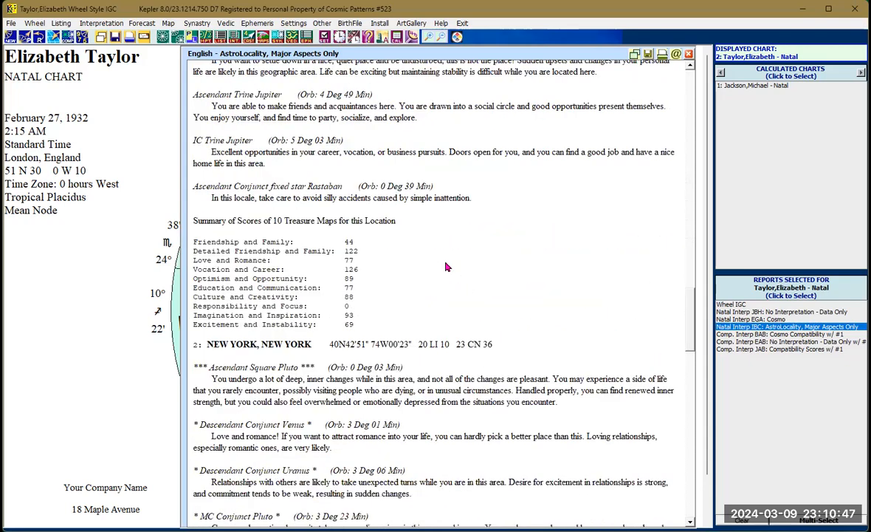
scroll(446, 267, "down", 8)
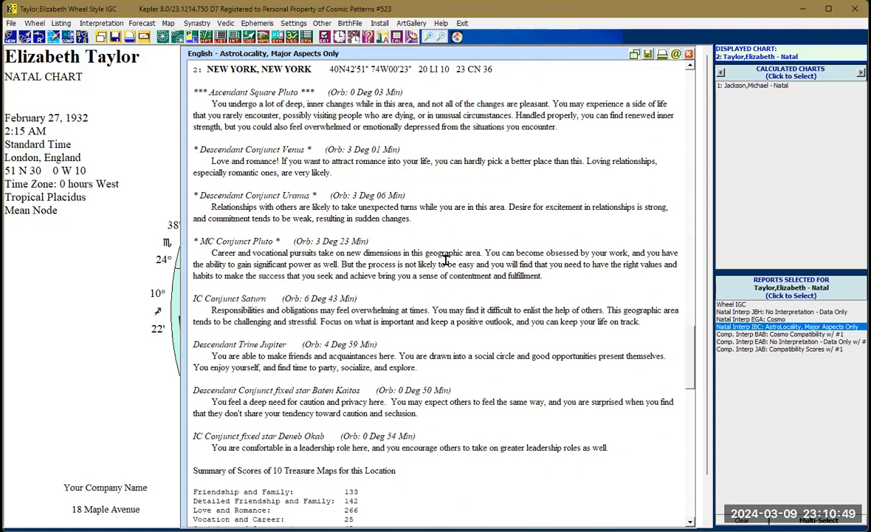
scroll(458, 264, "down", 8)
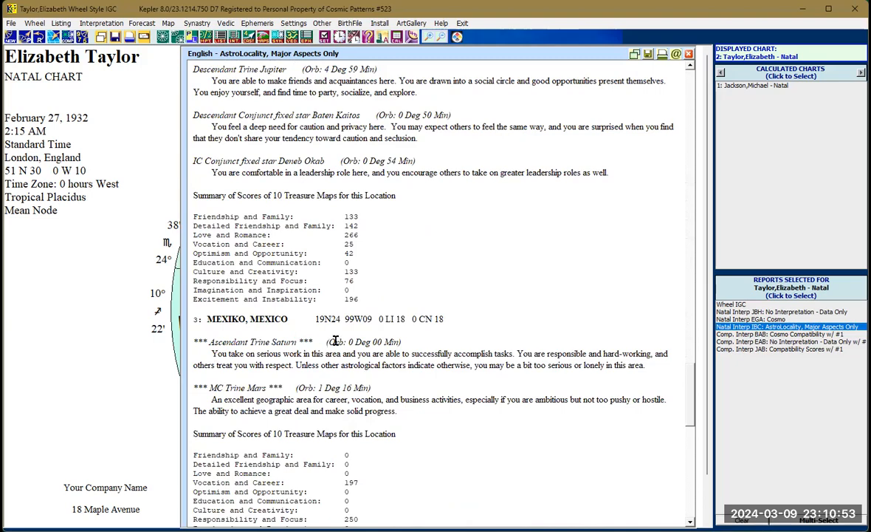
scroll(337, 339, "down", 1)
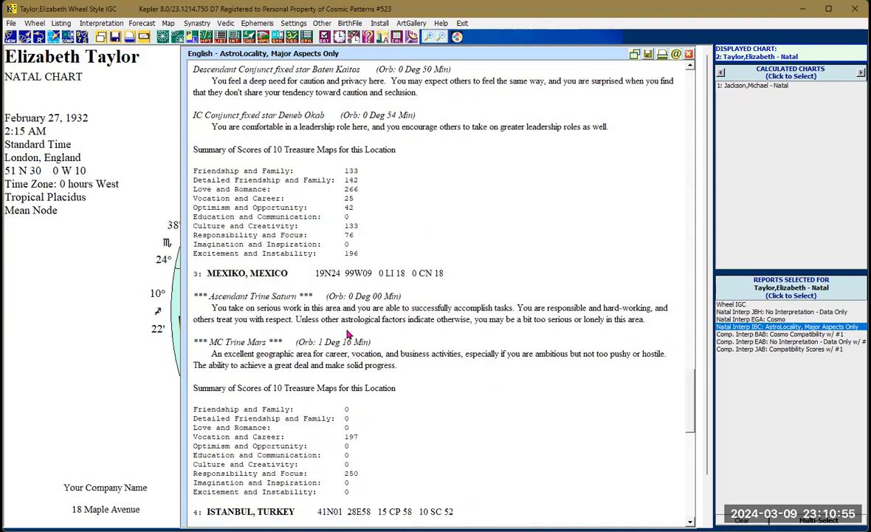
scroll(349, 335, "down", 7)
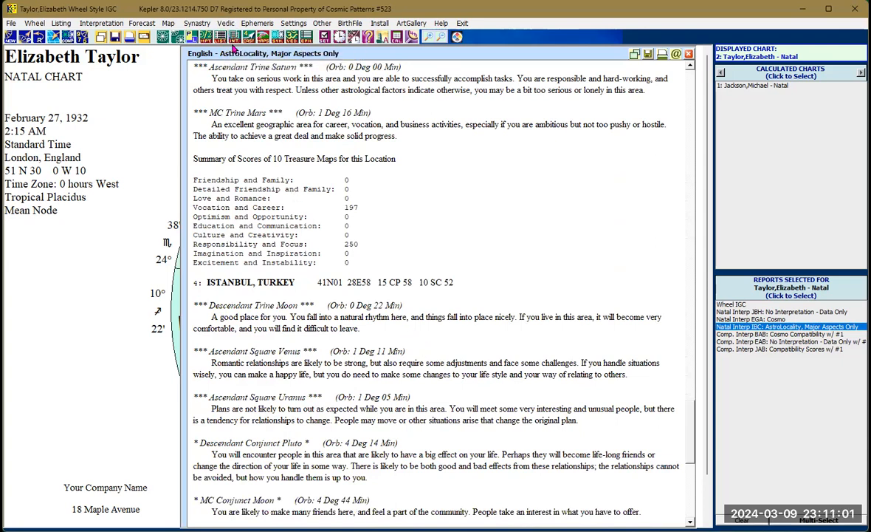
- Generate the General (for screen or printer) Profile Scores report and scroll through its category totals
left_click(231, 38)
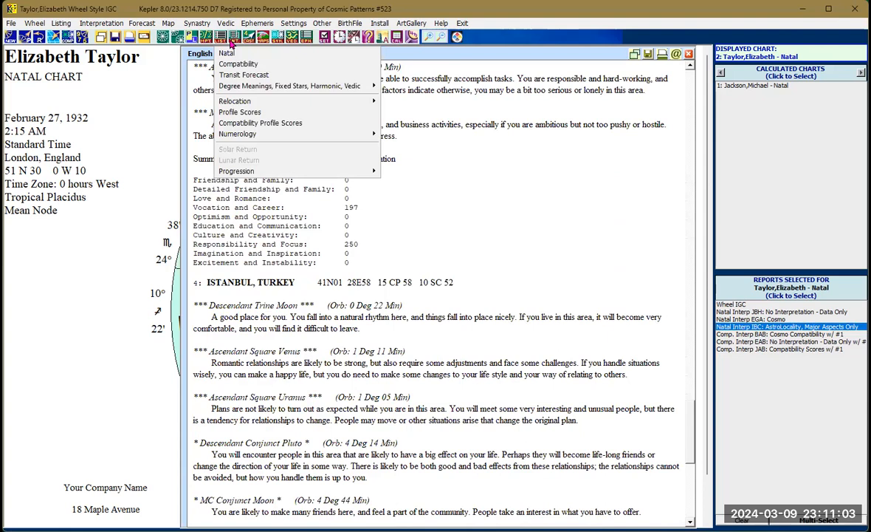
left_click(256, 113)
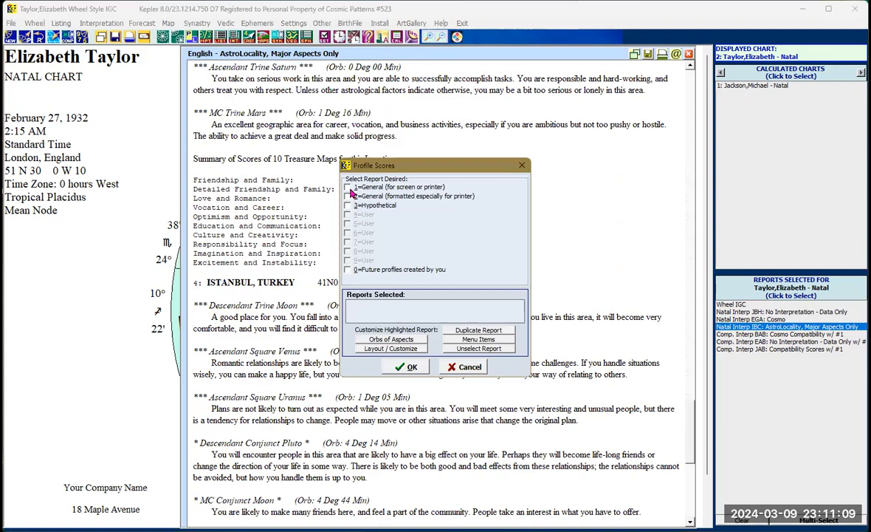
left_click(348, 188)
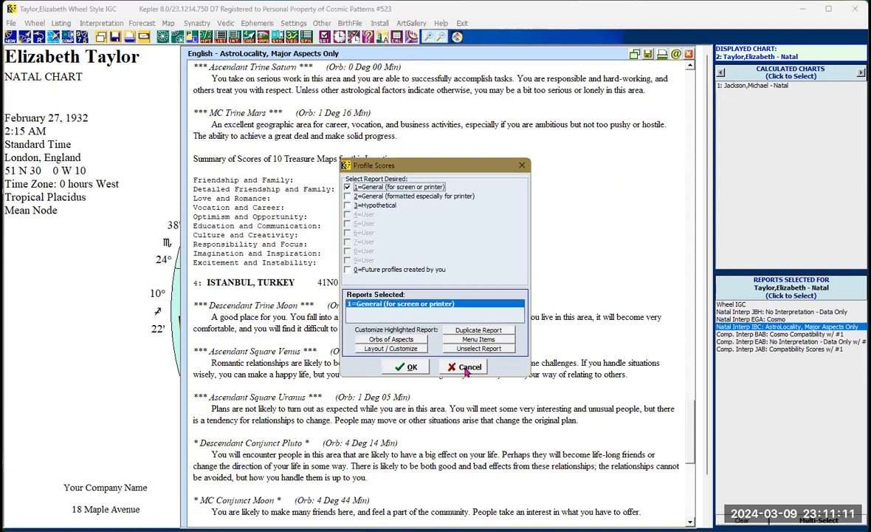
left_click(415, 371)
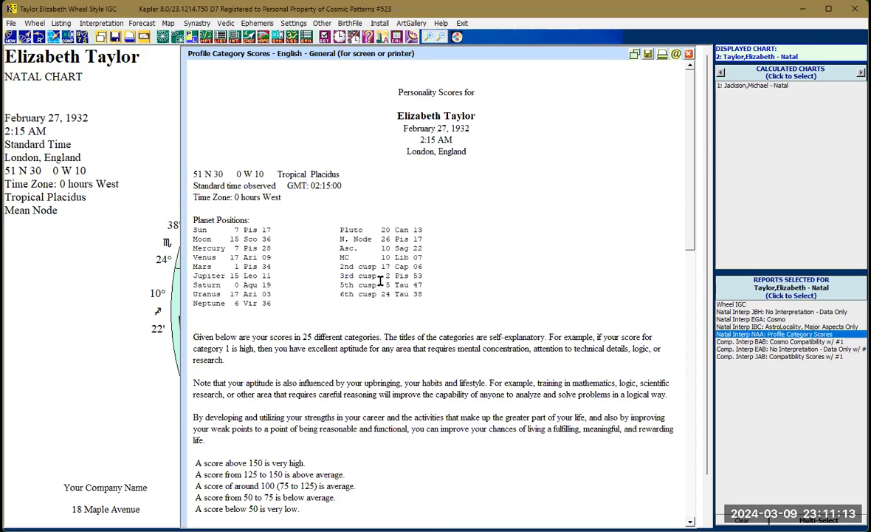
scroll(385, 278, "down", 5)
scroll(385, 278, "down", 8)
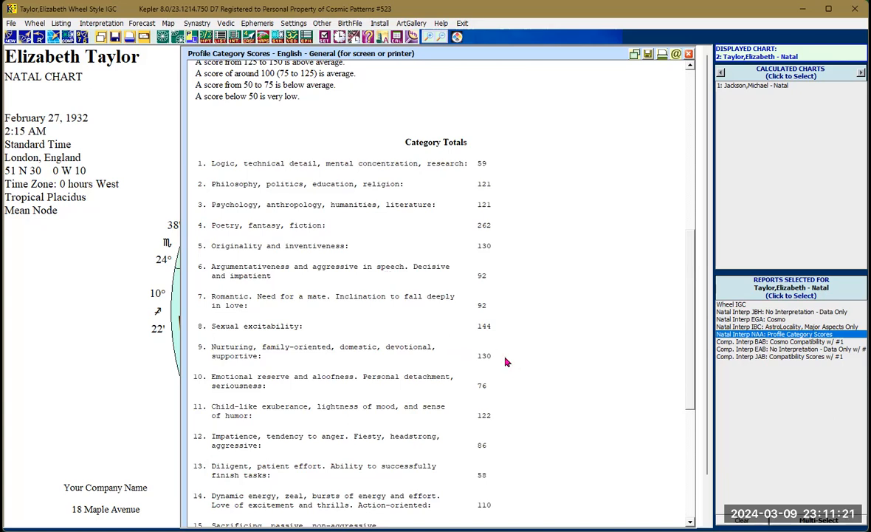
scroll(506, 360, "down", 3)
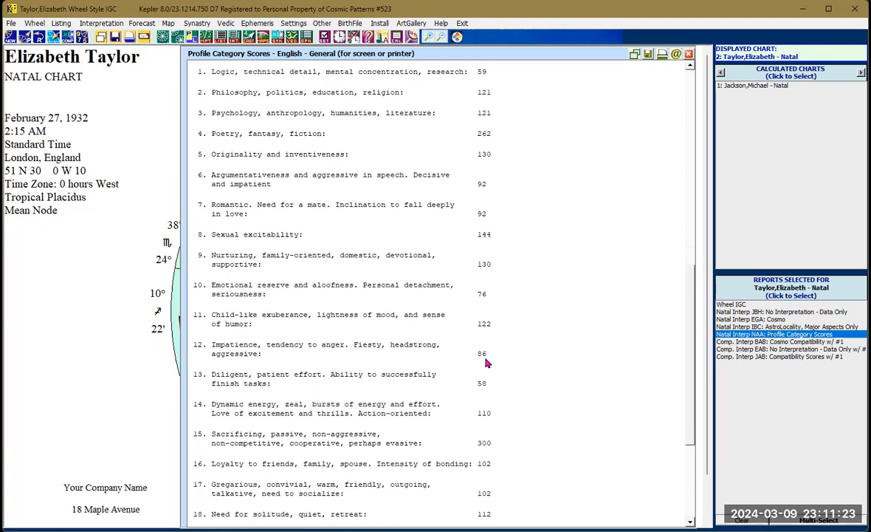
scroll(502, 443, "down", 2)
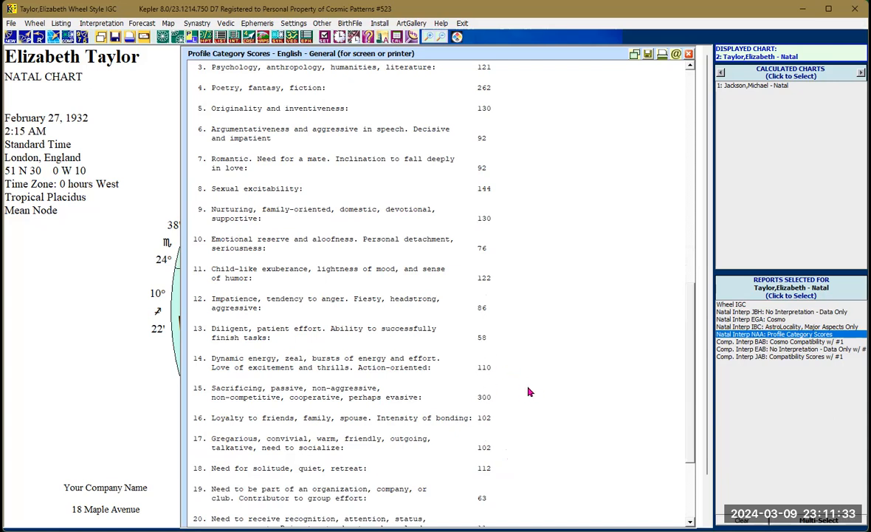
scroll(528, 392, "down", 5)
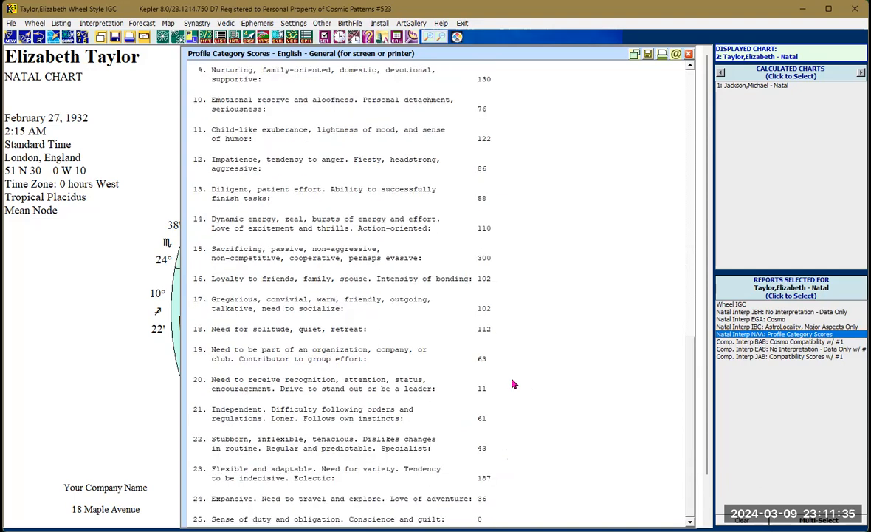
scroll(513, 384, "up", 10)
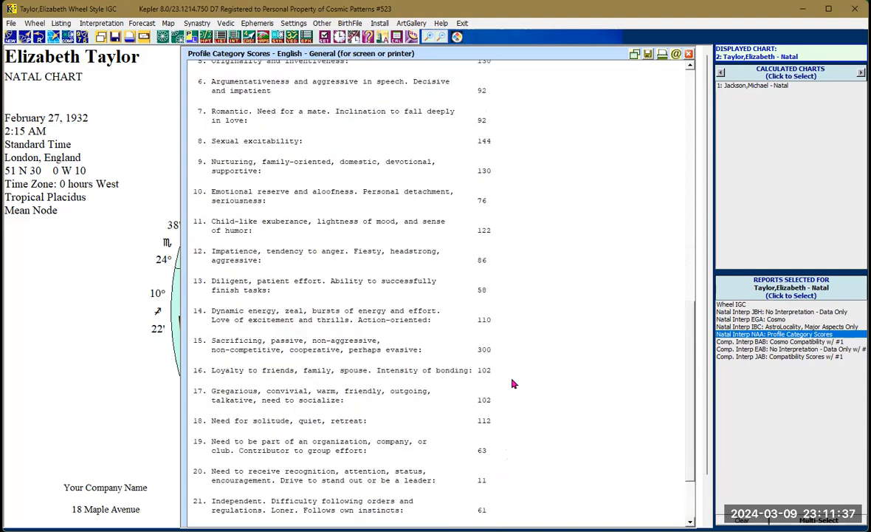
- Generate a Compatibility Profile Scores report using Scores for Friendships with Michael Jackson's chart and review it
left_click(235, 39)
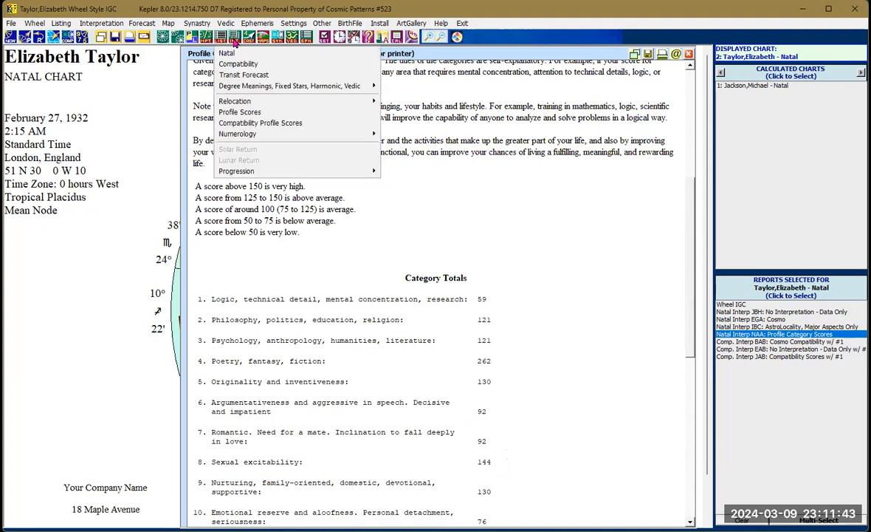
left_click(287, 126)
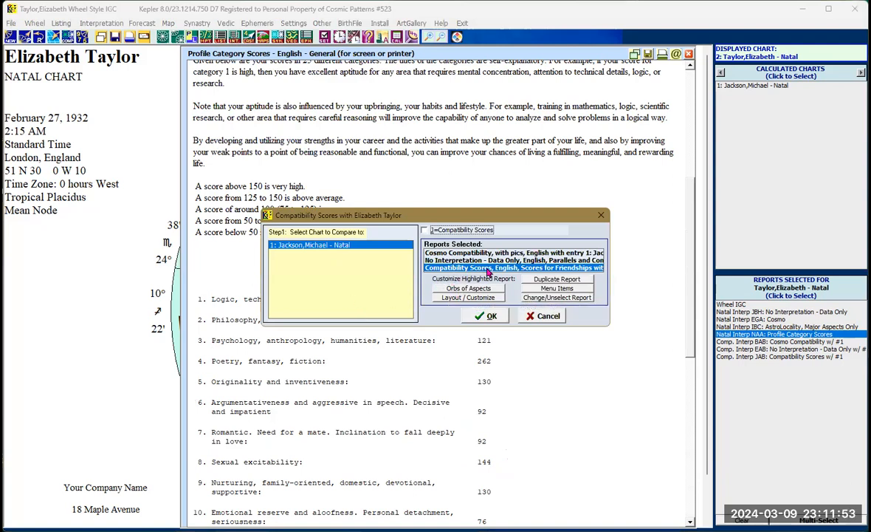
left_click(425, 230)
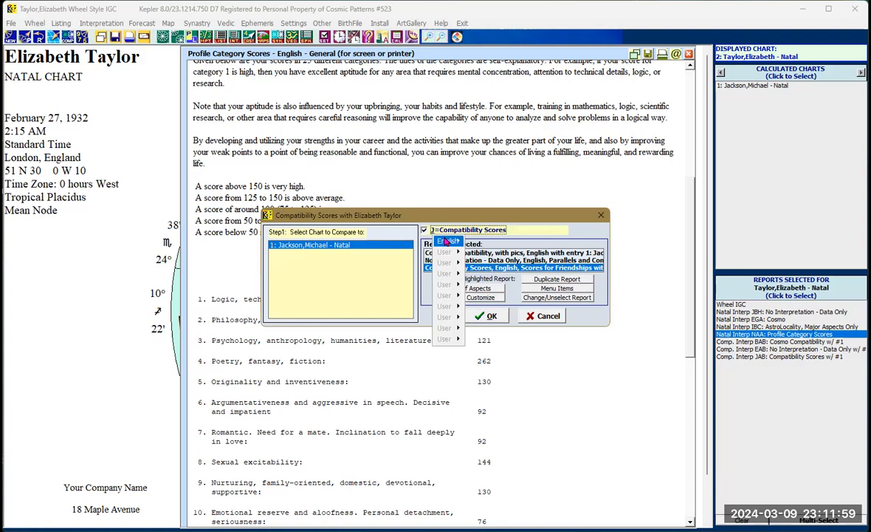
mouse_move(446, 243)
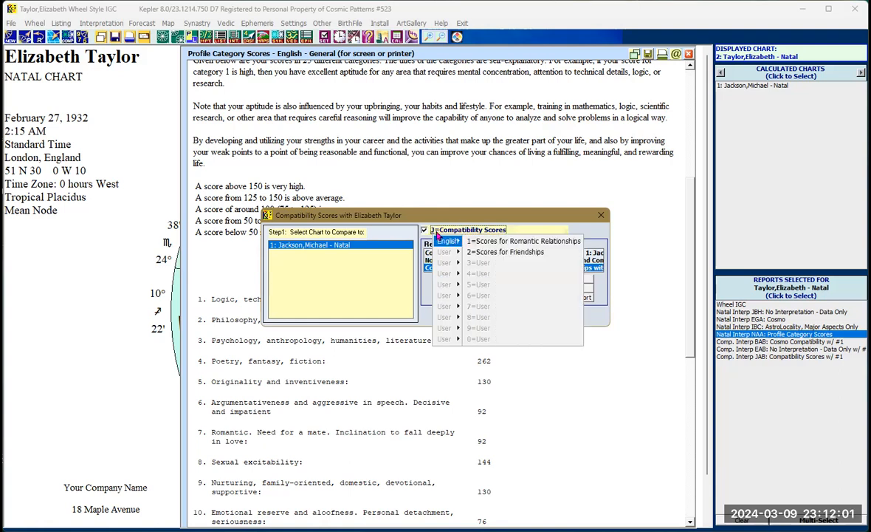
left_click(505, 252)
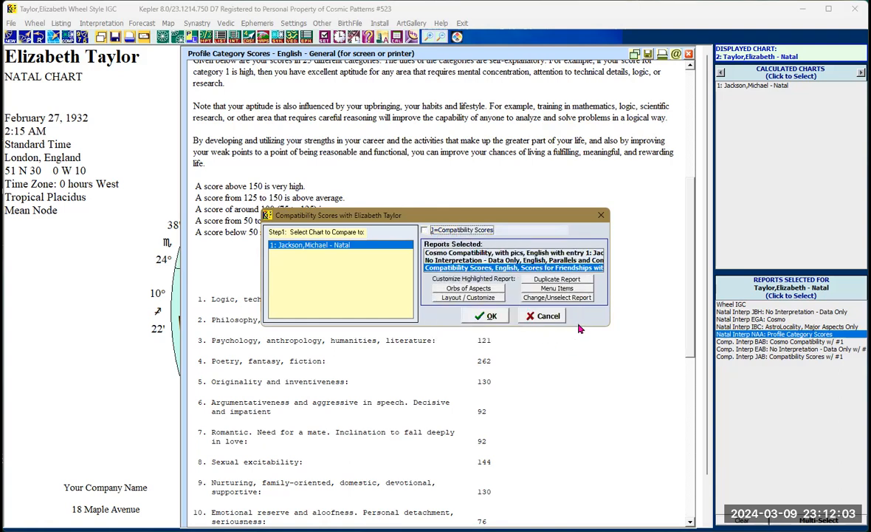
left_click(481, 311)
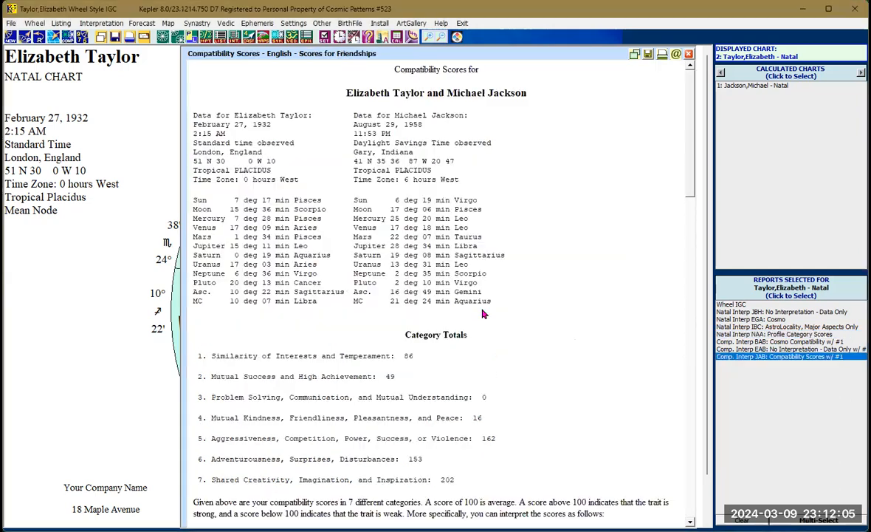
scroll(457, 292, "down", 3)
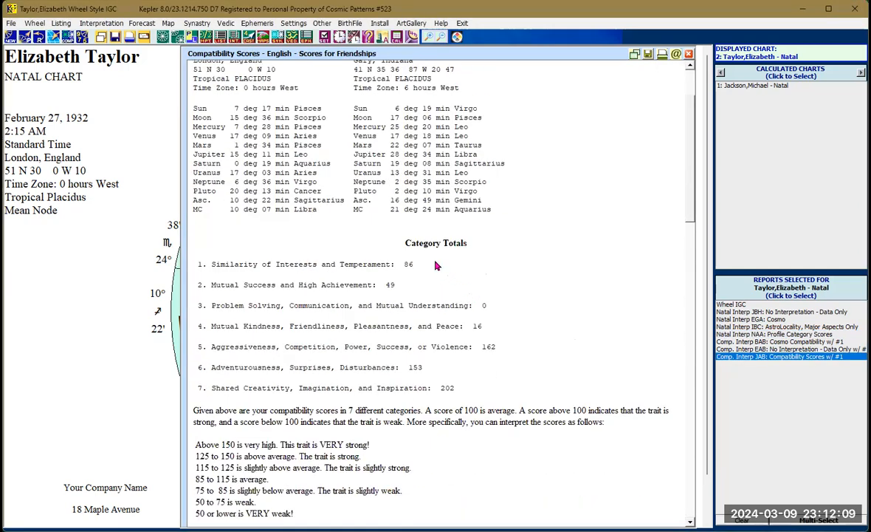
scroll(435, 265, "up", 3)
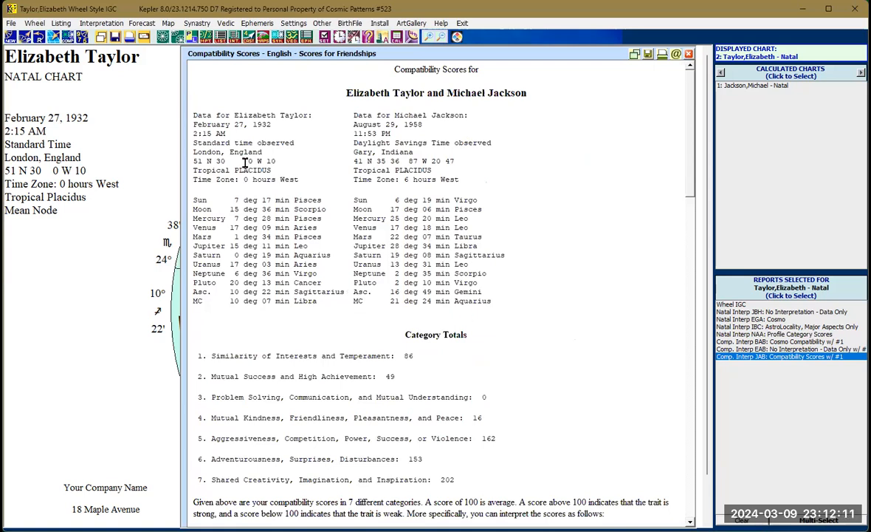
- Generate the English Name and Date numerology report and scroll through its calculations and interpretations
left_click(215, 36)
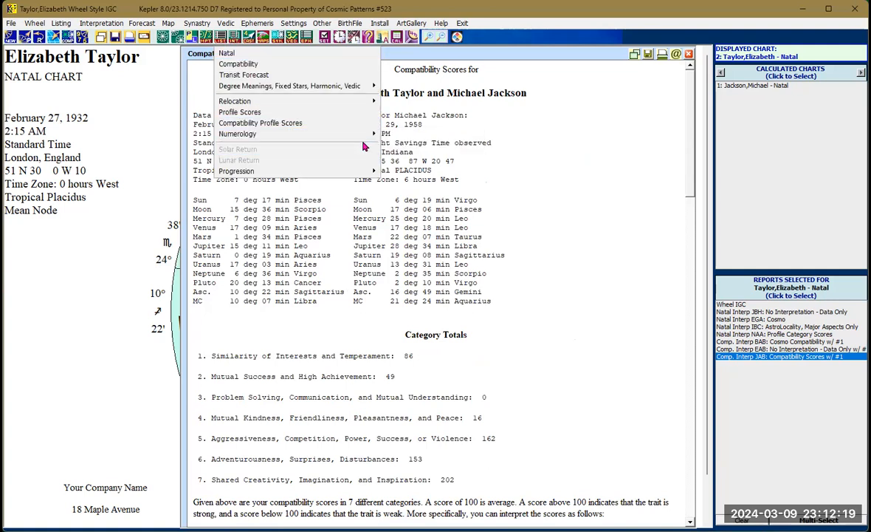
mouse_move(355, 133)
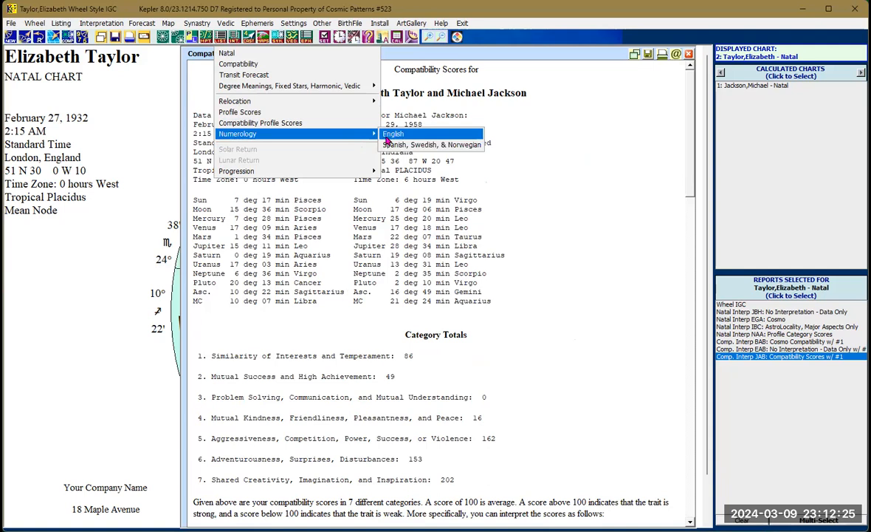
left_click(386, 138)
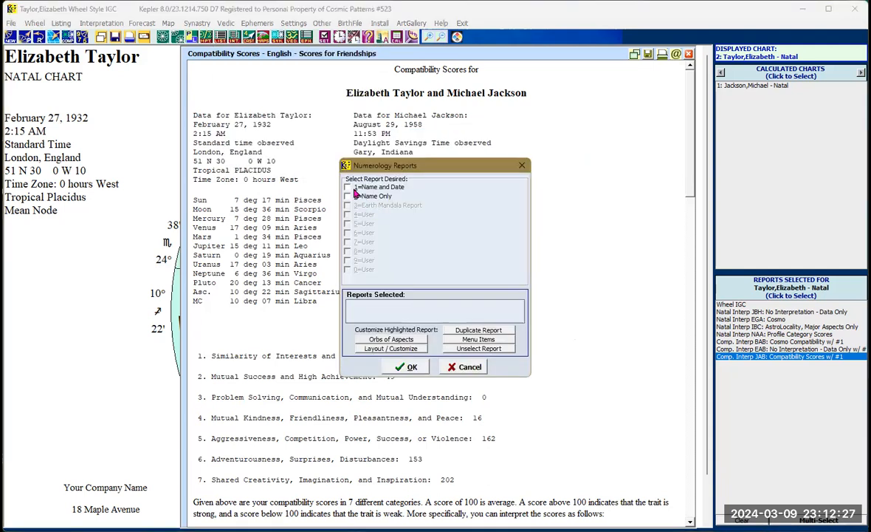
left_click(352, 188)
left_click(407, 367)
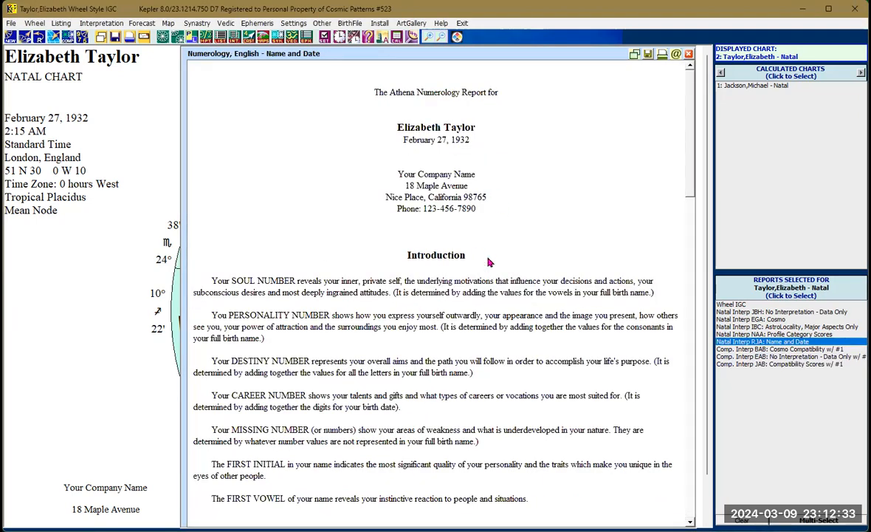
scroll(487, 262, "down", 3)
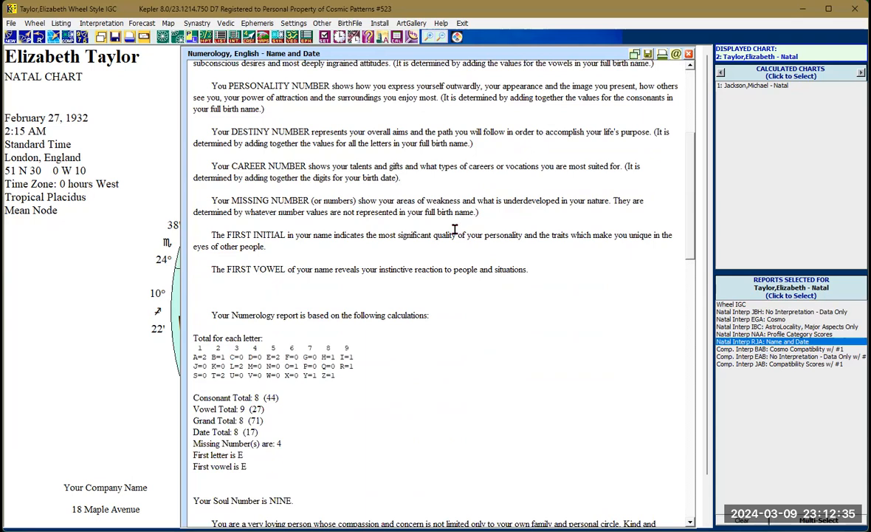
scroll(452, 229, "down", 1)
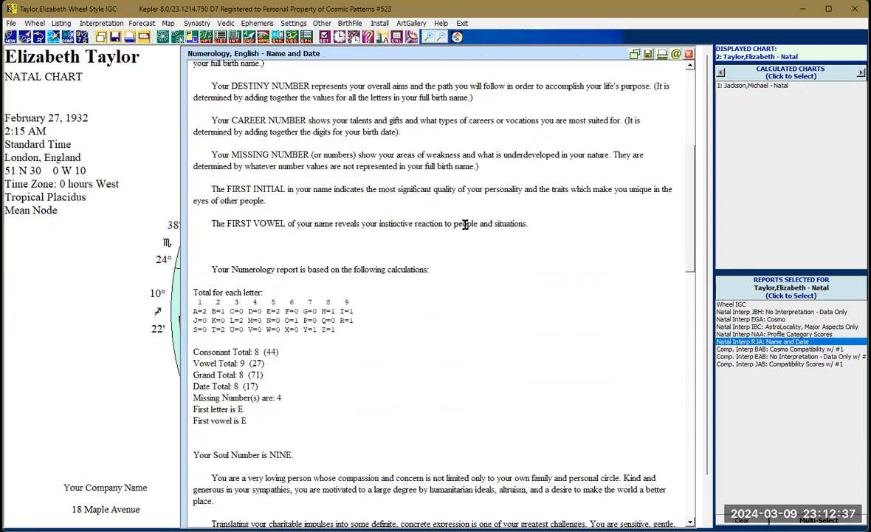
scroll(464, 224, "down", 4)
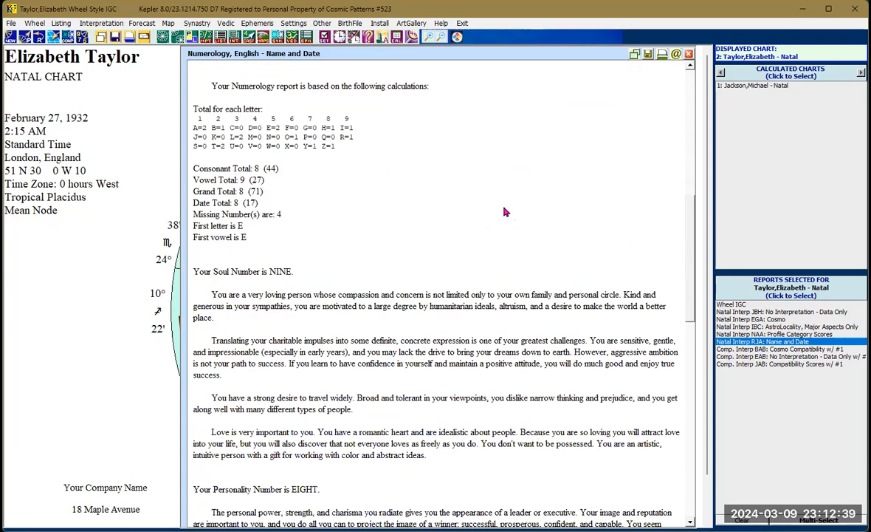
scroll(496, 209, "down", 8)
scroll(486, 206, "down", 8)
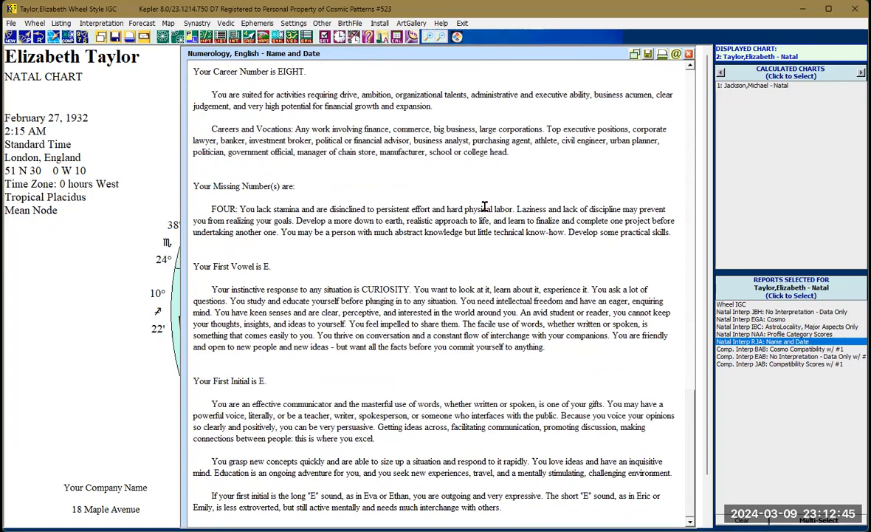
- Start a Progression Regular Format report and create a Secondary progressed chart for March 9, 2024 at 12:00 GMT
scroll(485, 208, "up", 15)
scroll(485, 206, "up", 9)
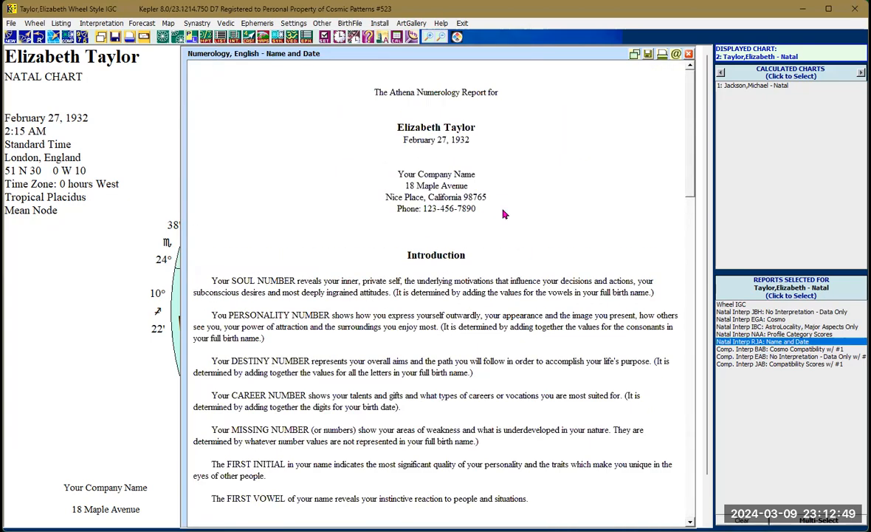
left_click(234, 41)
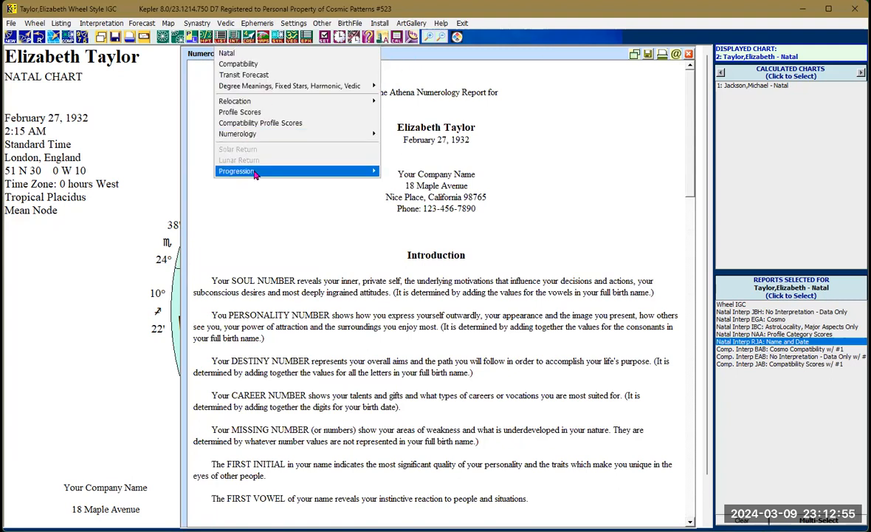
mouse_move(255, 174)
mouse_move(356, 173)
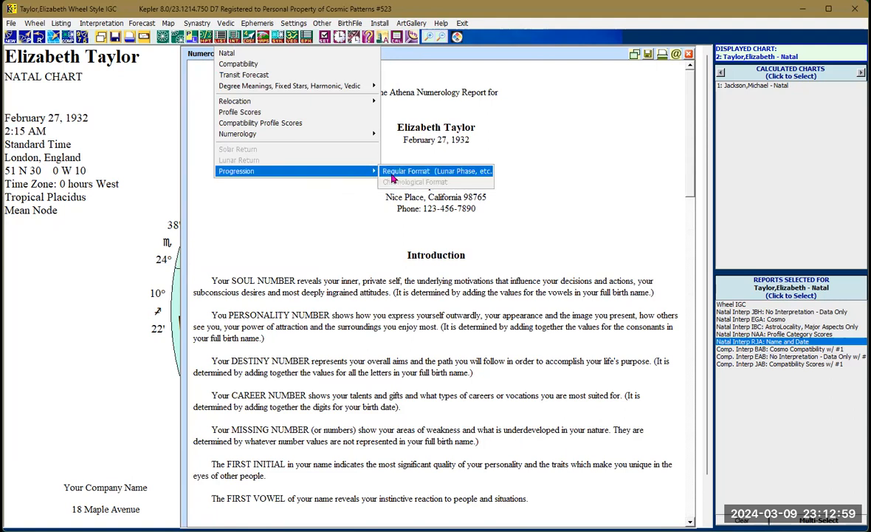
left_click(392, 174)
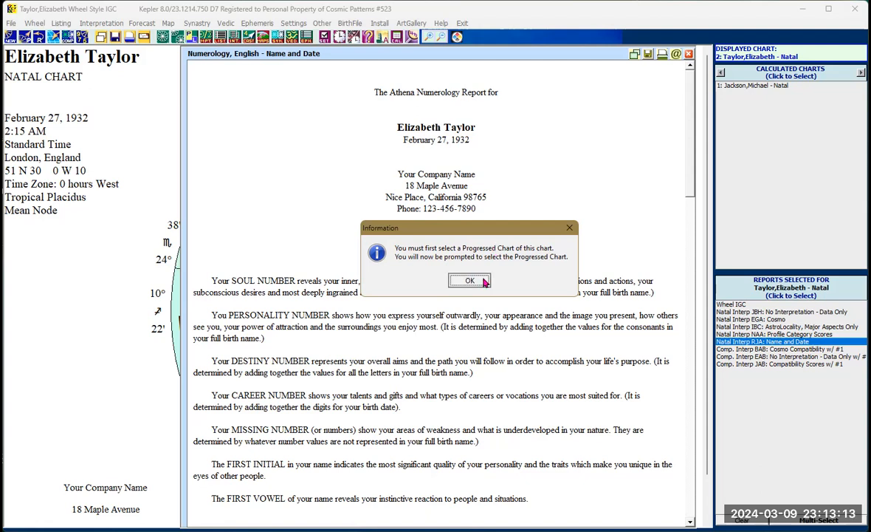
left_click(485, 281)
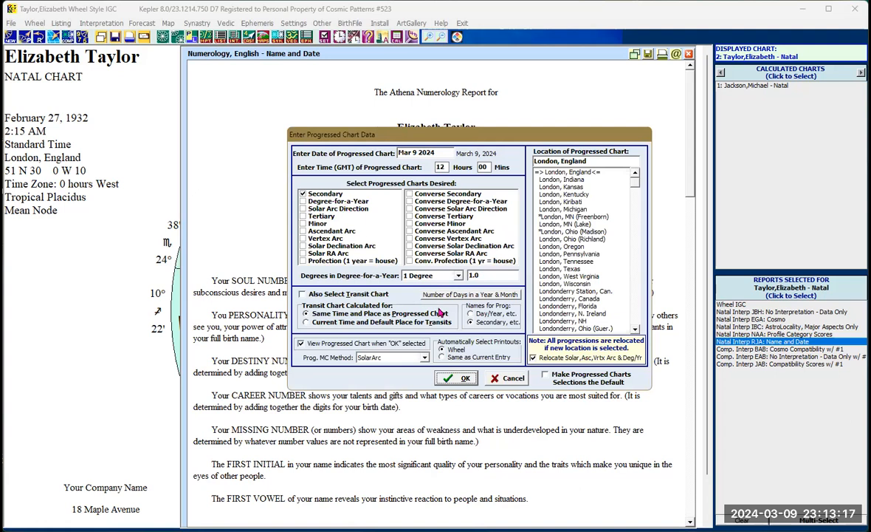
left_click(460, 382)
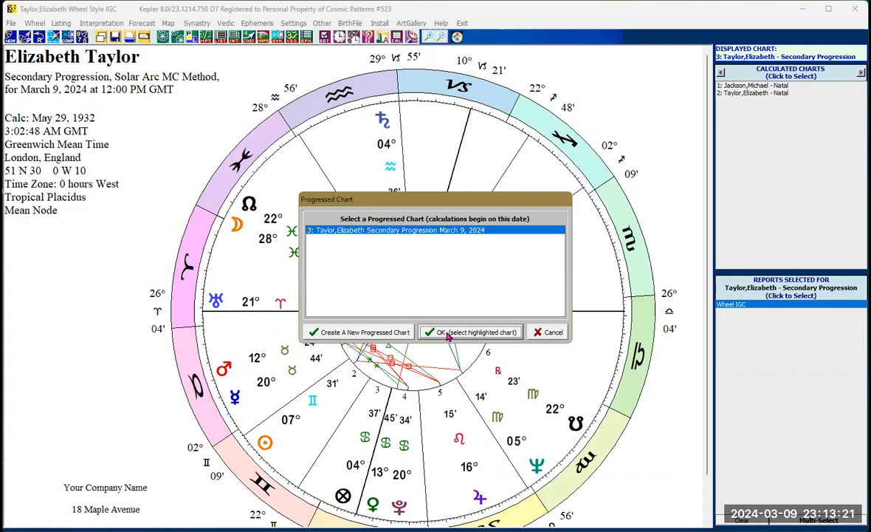
left_click(448, 336)
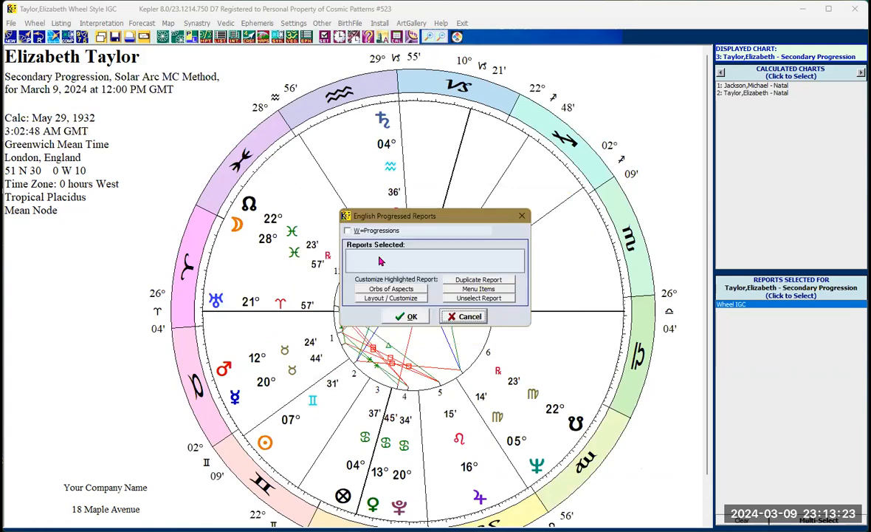
- Select the English Lunar Phase Report from the progressions reports and generate it
left_click(360, 239)
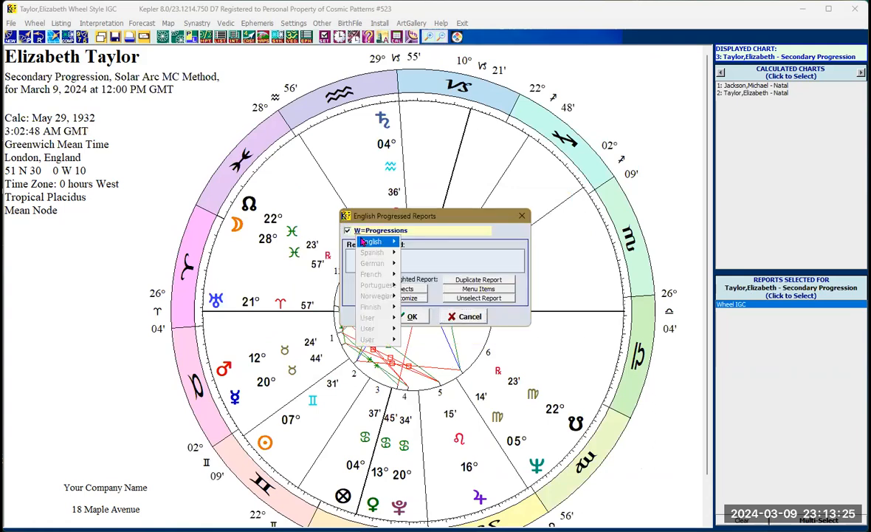
mouse_move(364, 243)
left_click(413, 273)
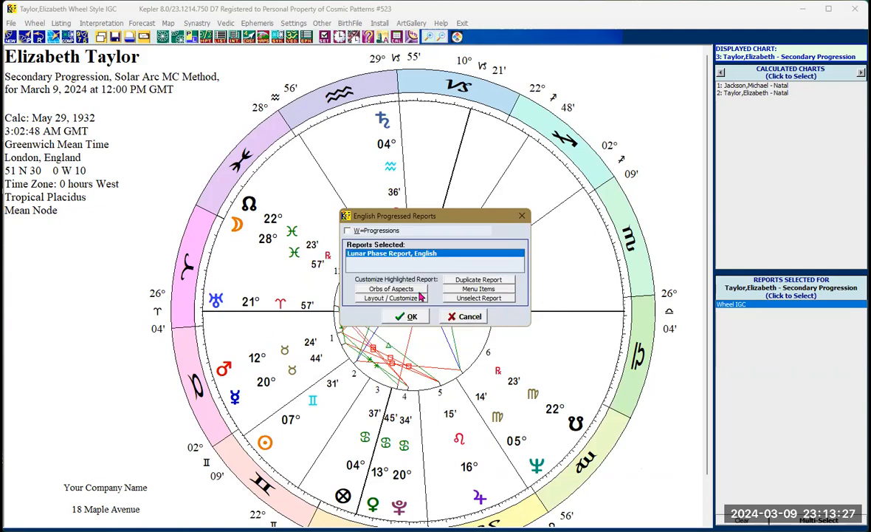
left_click(414, 318)
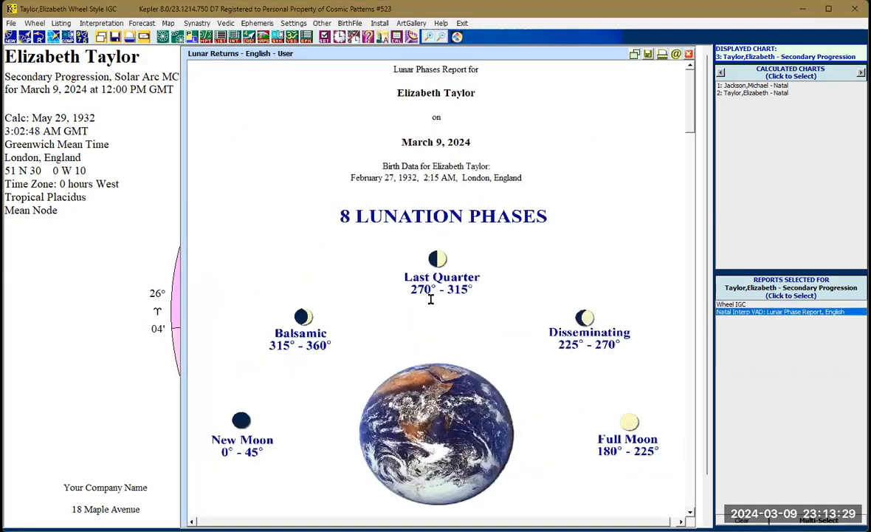
- Scroll through the Lunar Phase report's phase descriptions and natal and progressed phase interpretations, then return to the chart wheel
scroll(431, 299, "down", 4)
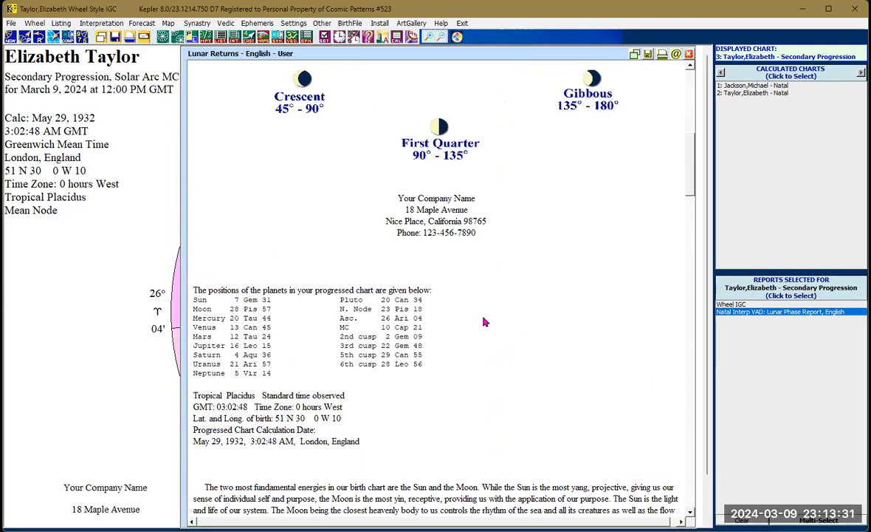
scroll(485, 322, "down", 5)
scroll(475, 331, "down", 3)
scroll(476, 331, "down", 10)
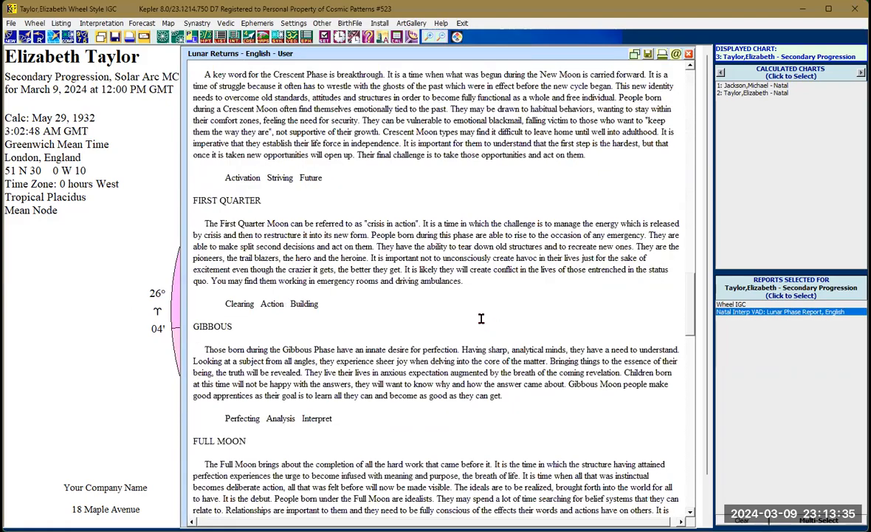
scroll(501, 327, "down", 9)
scroll(501, 328, "down", 9)
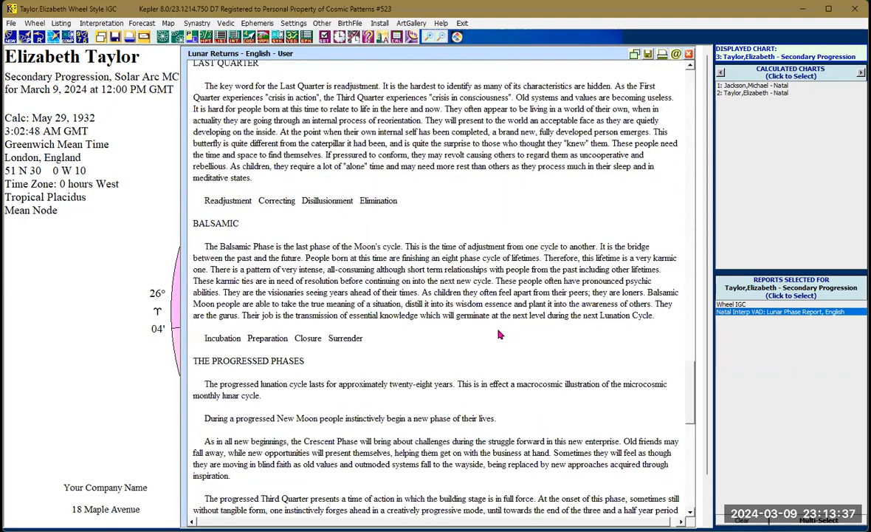
scroll(502, 327, "down", 10)
scroll(501, 328, "down", 4)
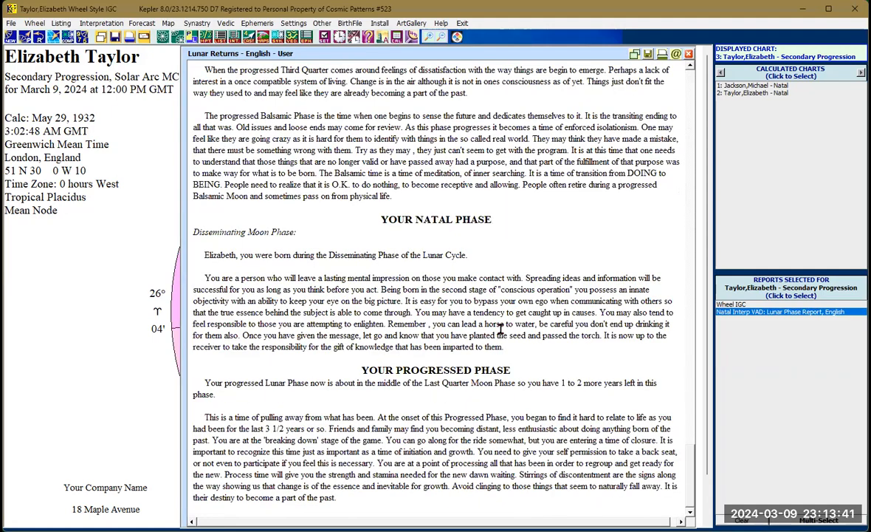
scroll(502, 327, "up", 20)
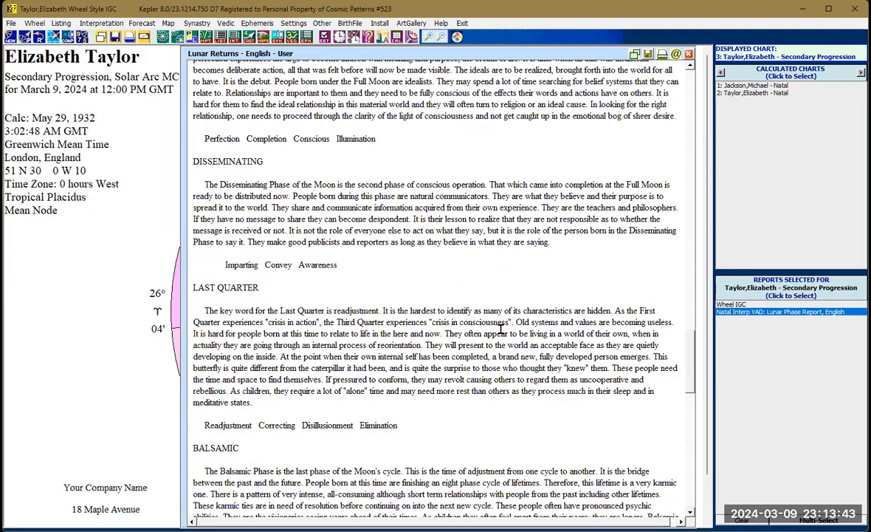
scroll(501, 327, "down", 20)
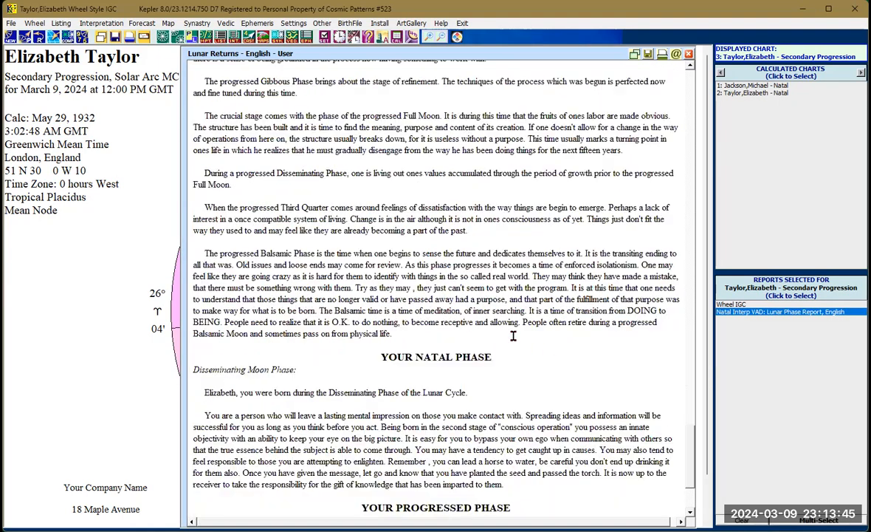
scroll(513, 336, "down", 5)
scroll(513, 335, "up", 9)
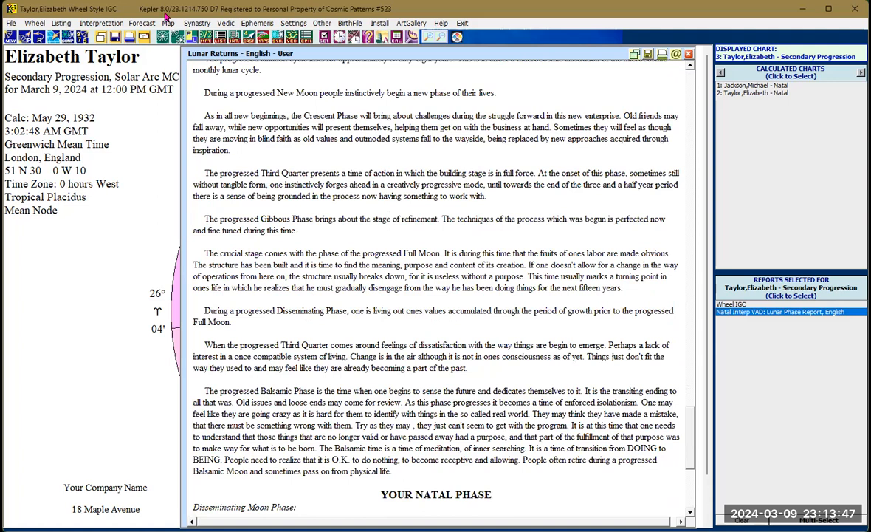
left_click(221, 35)
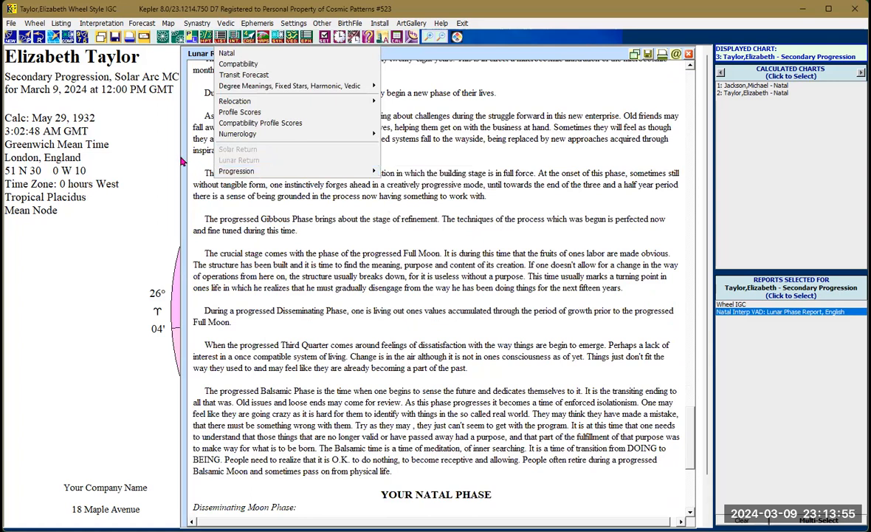
left_click(137, 118)
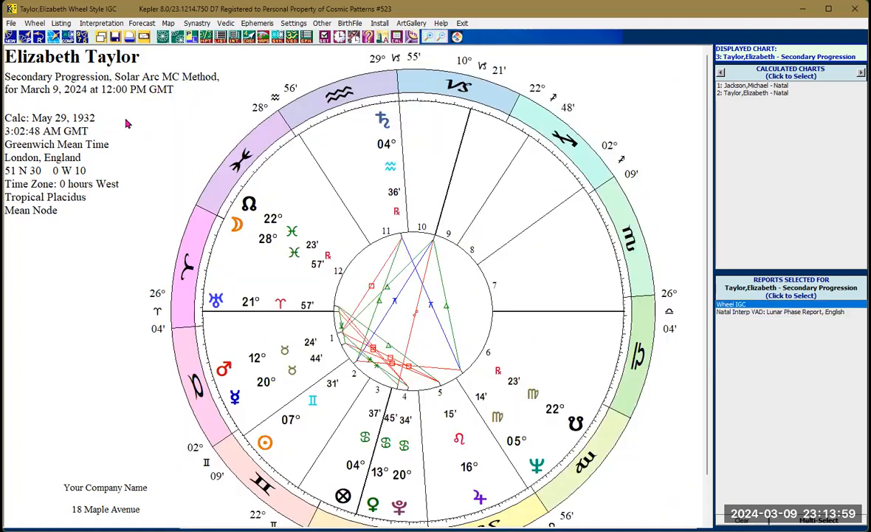